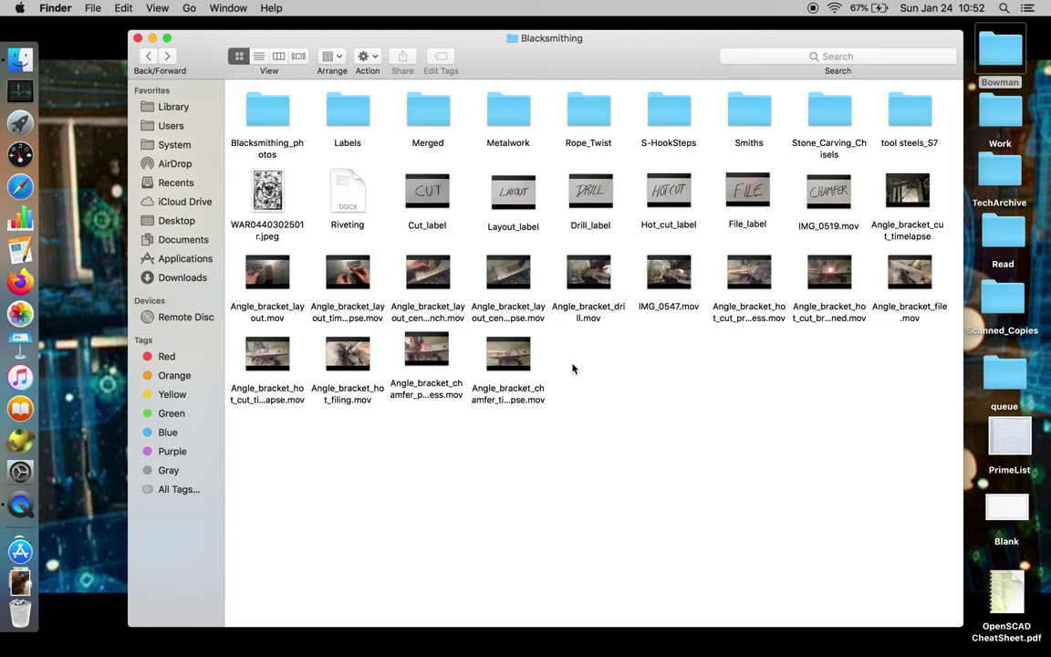
# Open IMG_0519.mov from the Blacksmithing folder and trim its end to keep about the first 3 seconds
pyautogui.moveTo(643, 62); pyautogui.dragTo(578, 49)
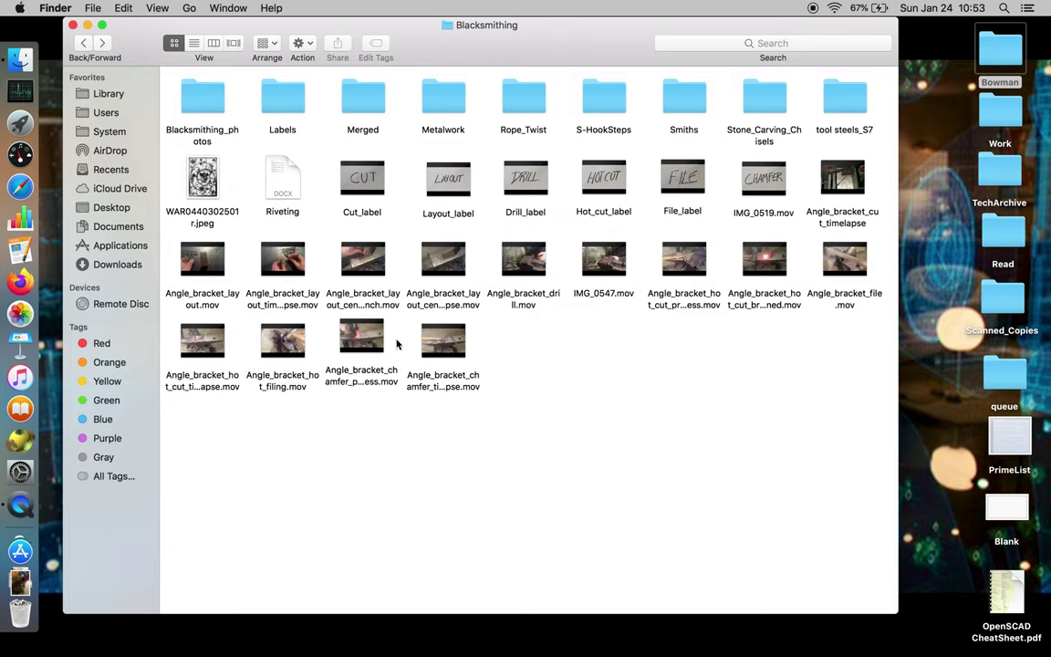
pyautogui.doubleClick(781, 175)
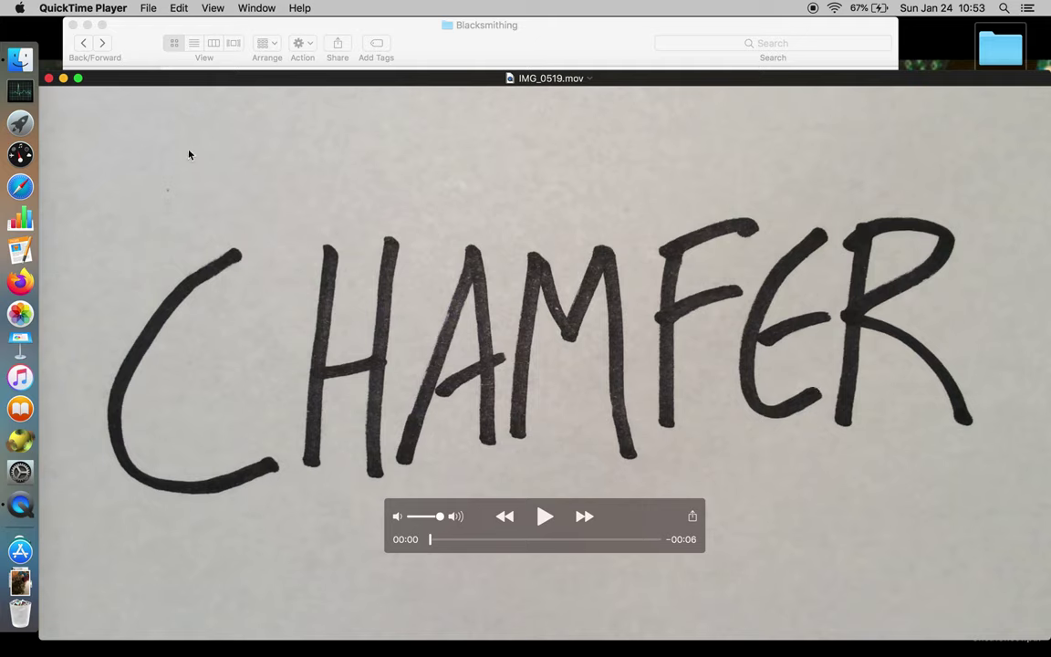
pyautogui.click(179, 8)
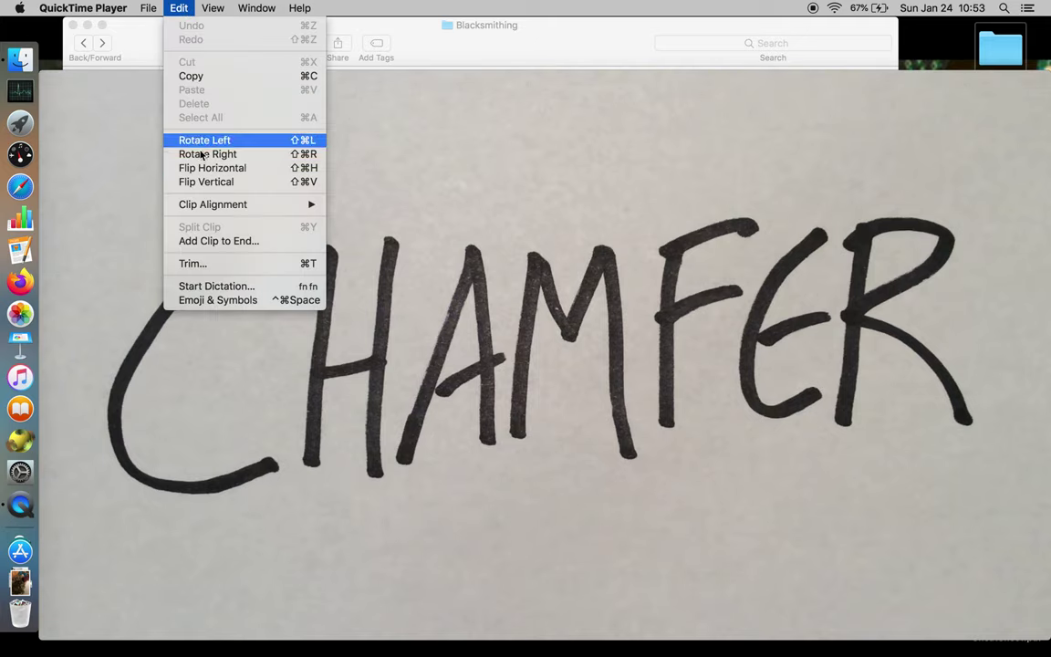
pyautogui.click(192, 264)
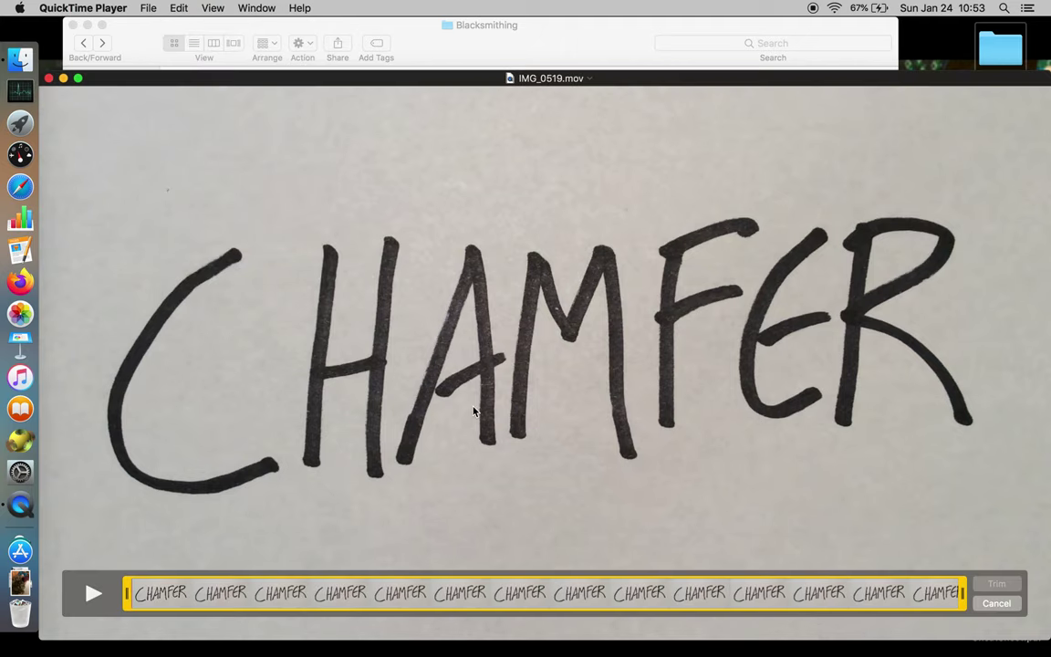
pyautogui.moveTo(964, 598); pyautogui.dragTo(527, 568)
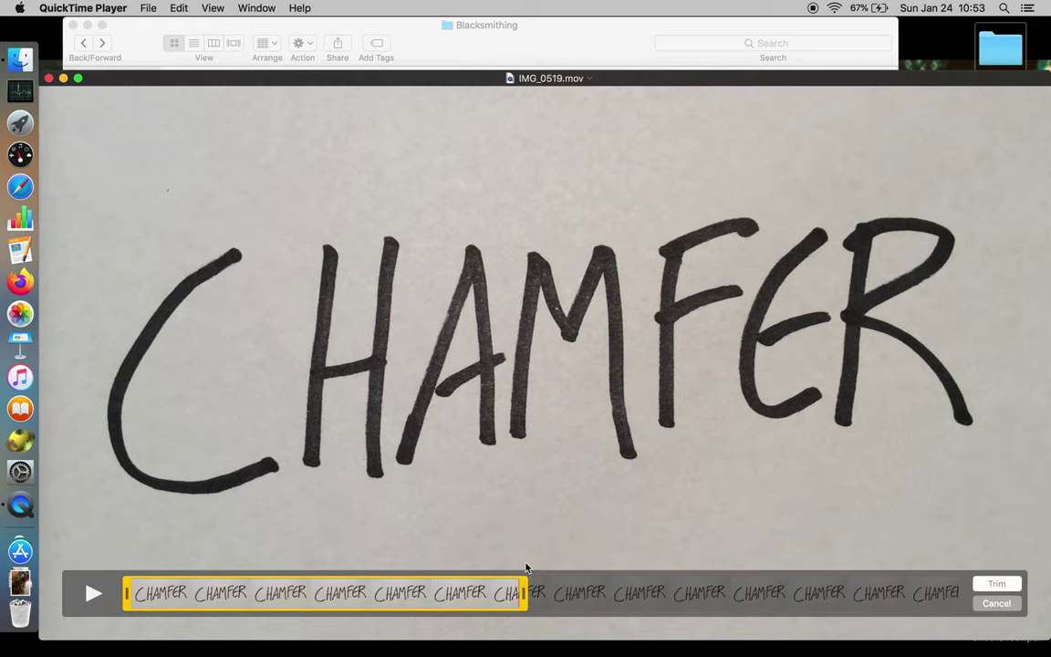
pyautogui.click(996, 584)
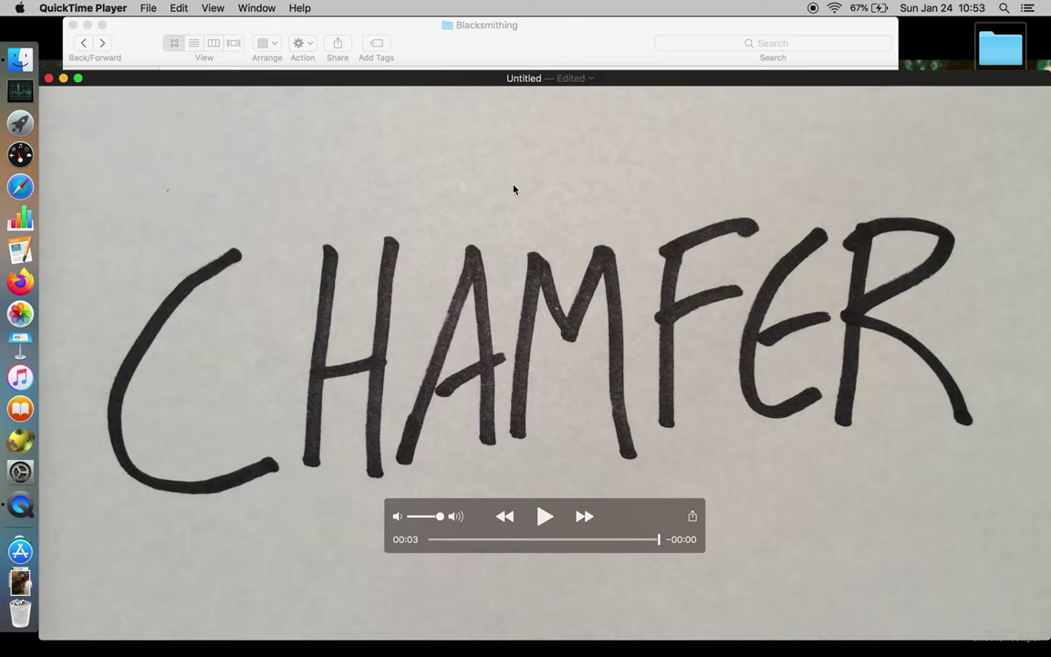
# Close the trimmed clip and save it as Chamfer_label in the Blacksmithing folder
pyautogui.click(469, 80)
pyautogui.moveTo(469, 80); pyautogui.dragTo(476, 42)
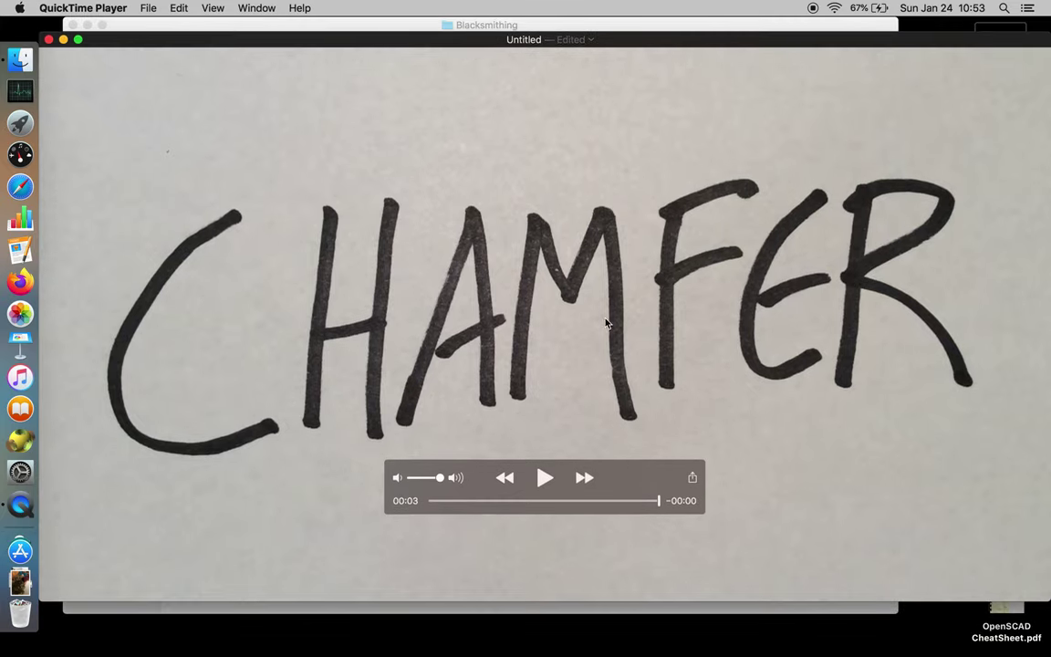
pyautogui.click(49, 41)
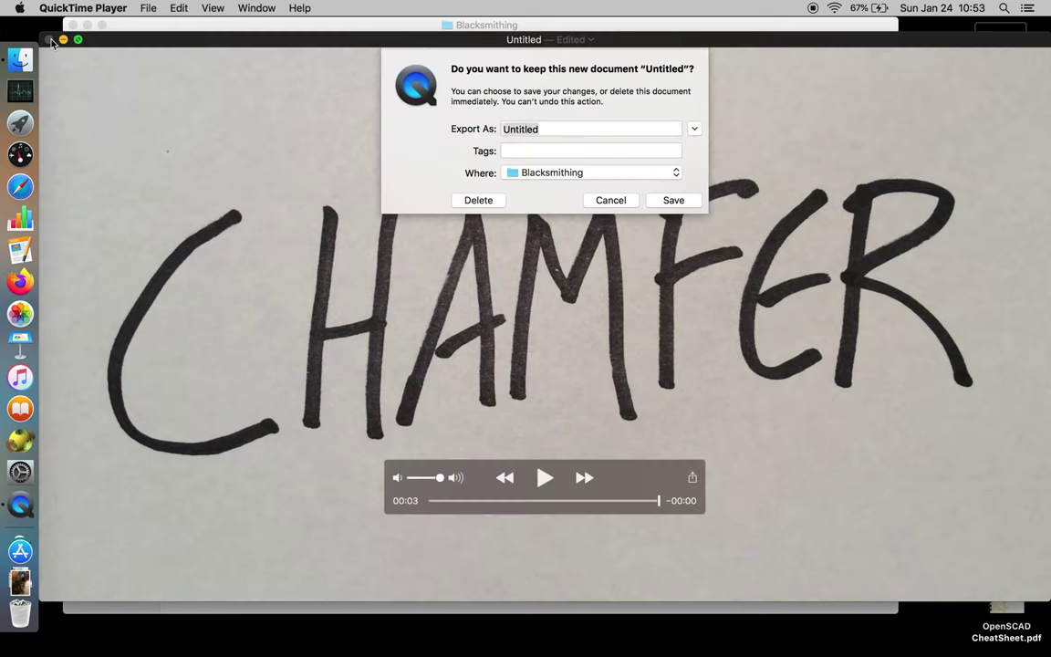
pyautogui.click(566, 131)
pyautogui.press('BackSpace')
pyautogui.press('BackSpace')
pyautogui.press('BackSpace')
pyautogui.press('BackSpace')
pyautogui.press('BackSpace')
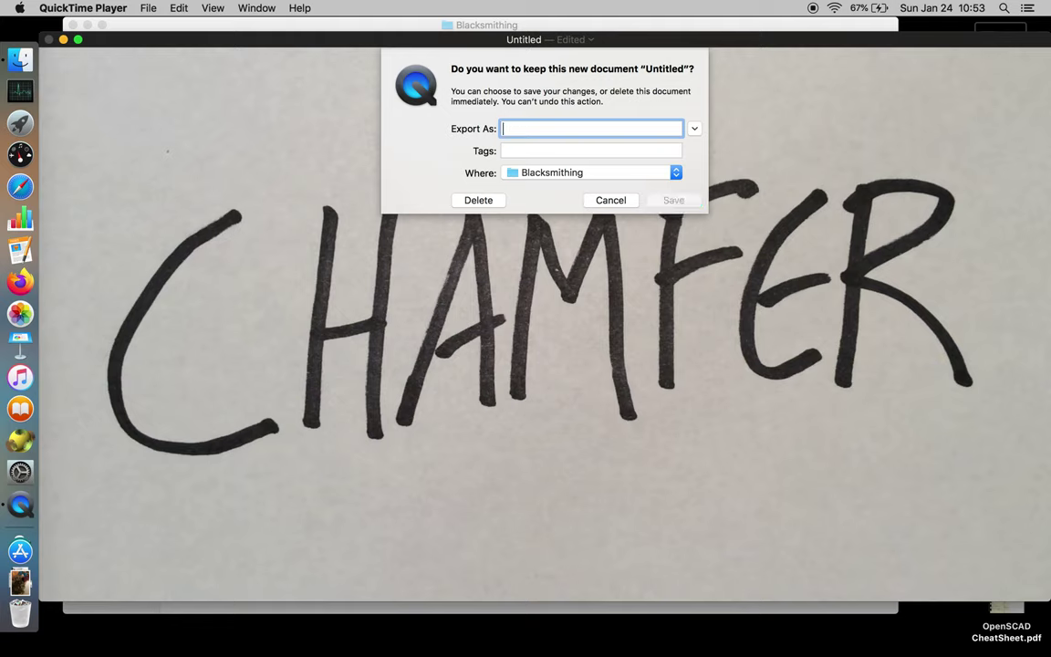
pyautogui.write('Chamfer_label')
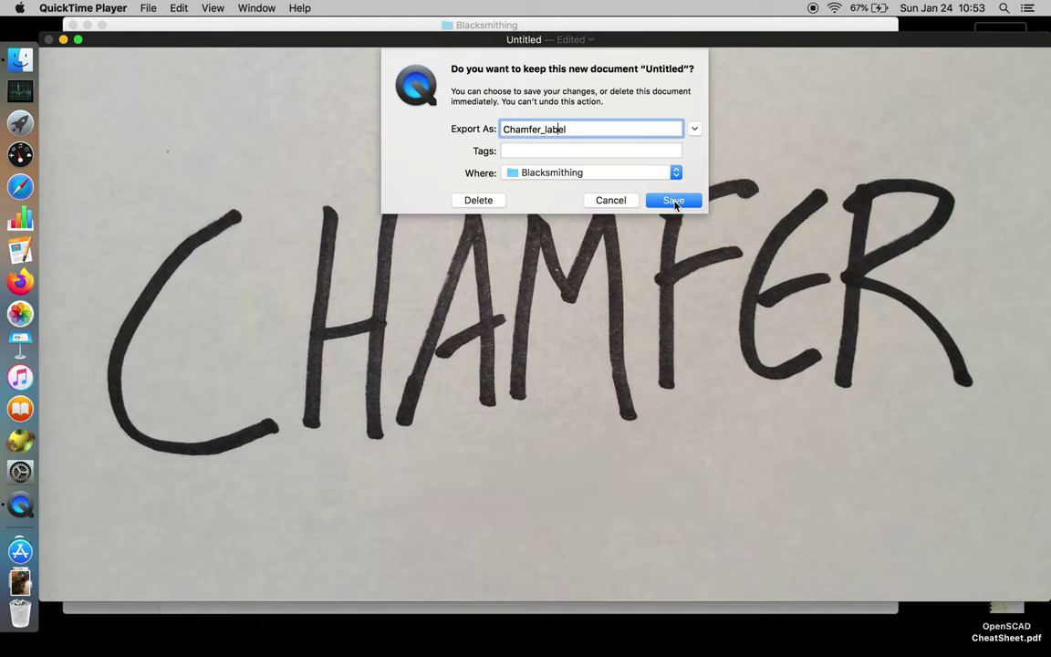
pyautogui.click(674, 201)
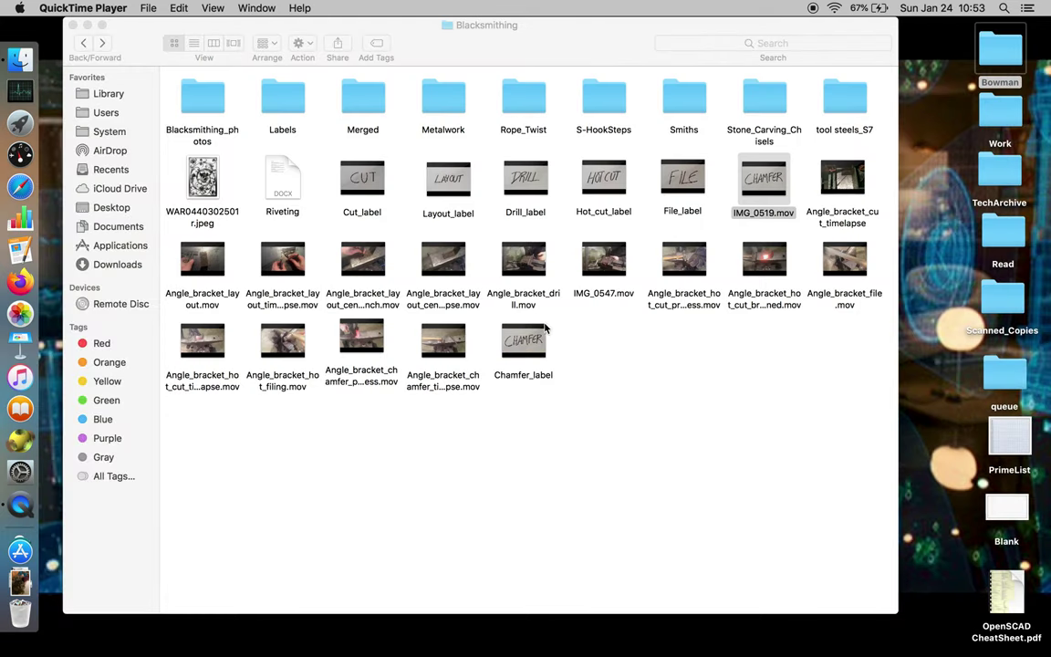
# Move the original IMG_0519.mov to the Trash and put Chamfer_label in its place after File_label
pyautogui.moveTo(537, 342)
pyautogui.moveTo(779, 187)
pyautogui.moveTo(779, 187); pyautogui.dragTo(20, 607)
pyautogui.moveTo(540, 351); pyautogui.dragTo(775, 189)
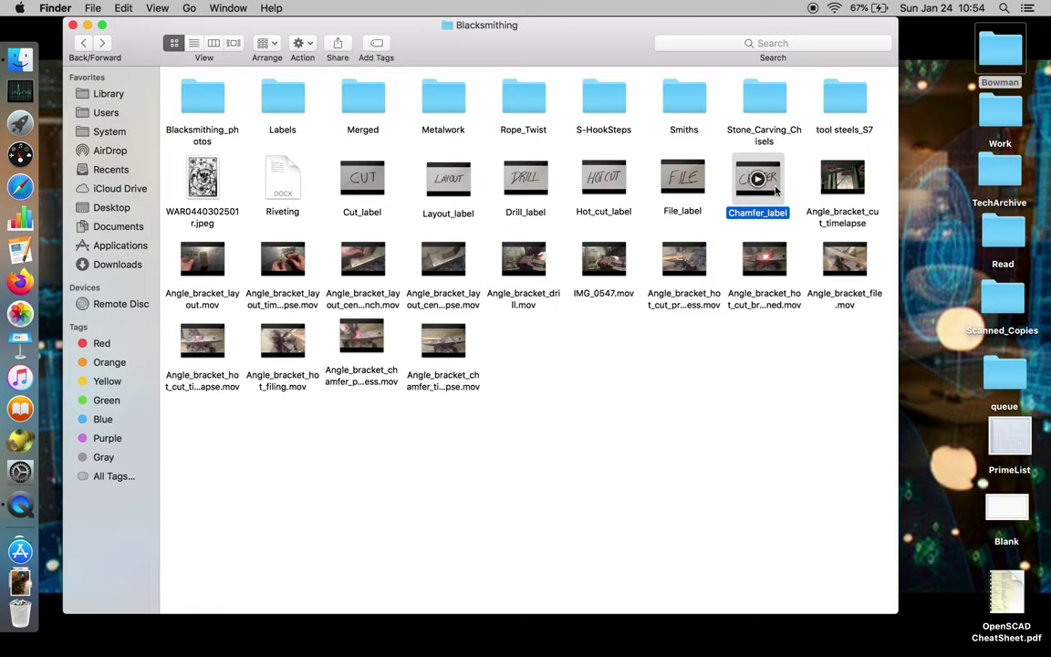
# Play IMG_0547.mov to identify what it shows, and close it without changes
pyautogui.moveTo(617, 279)
pyautogui.doubleClick(618, 277)
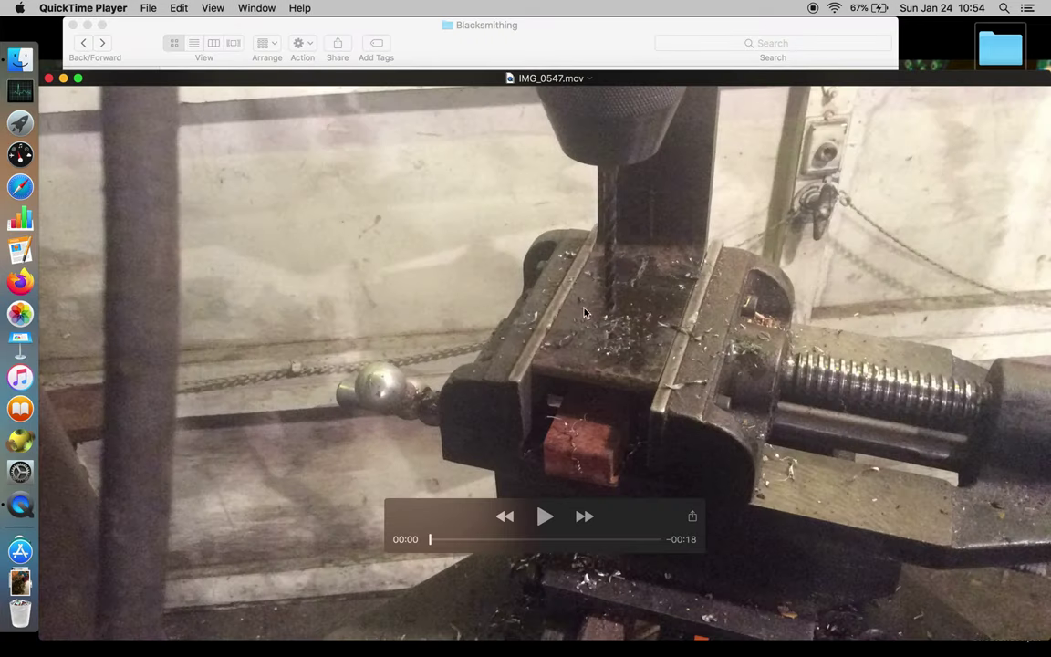
pyautogui.click(546, 518)
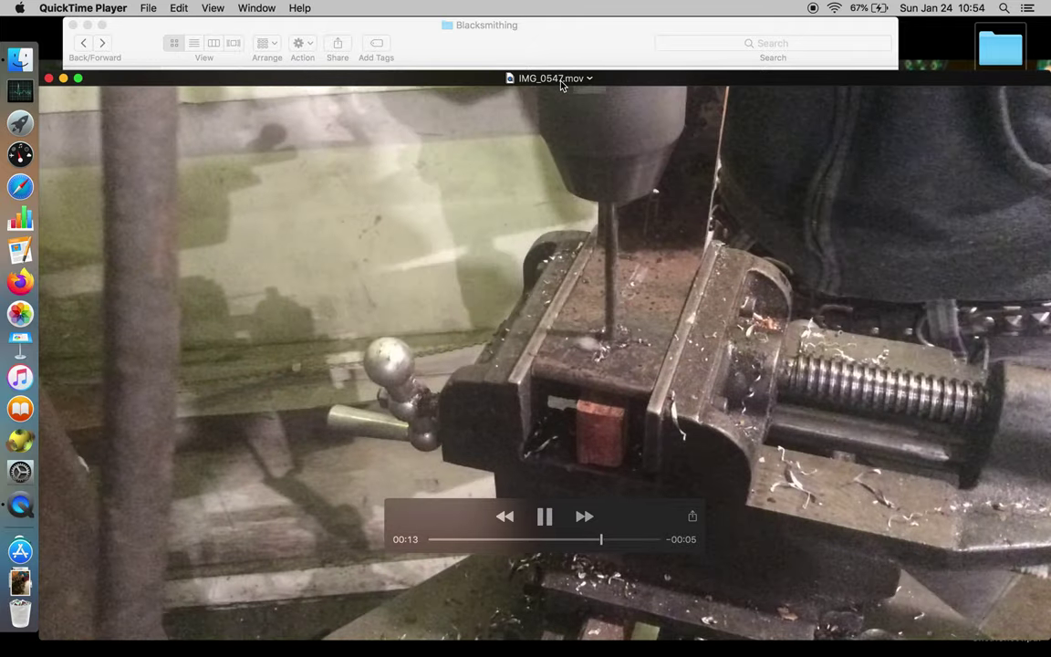
pyautogui.click(558, 79)
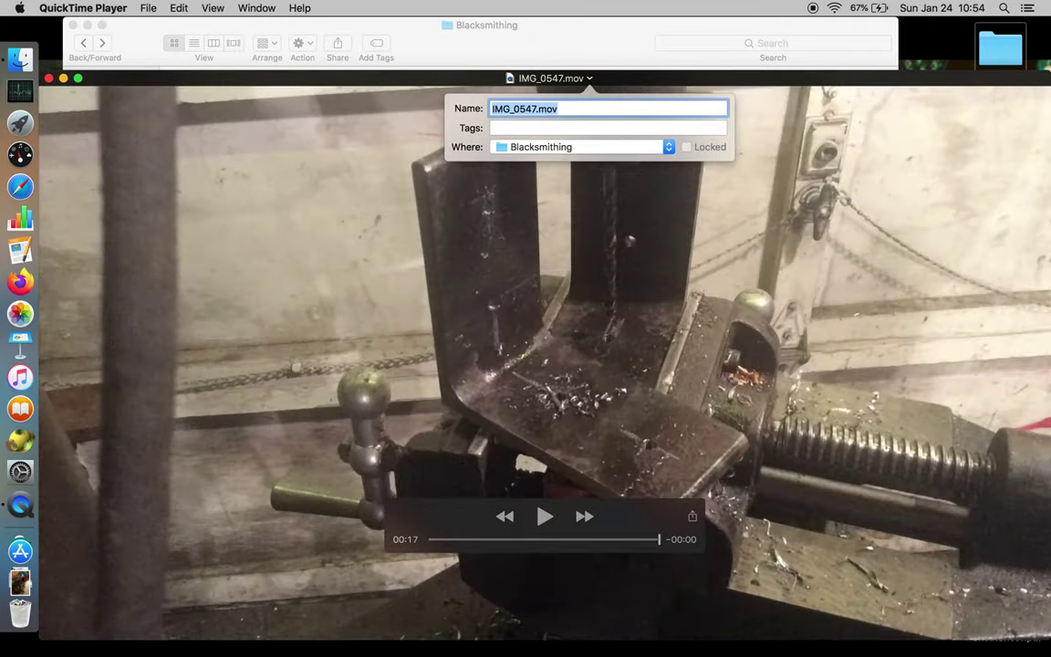
pyautogui.click(340, 187)
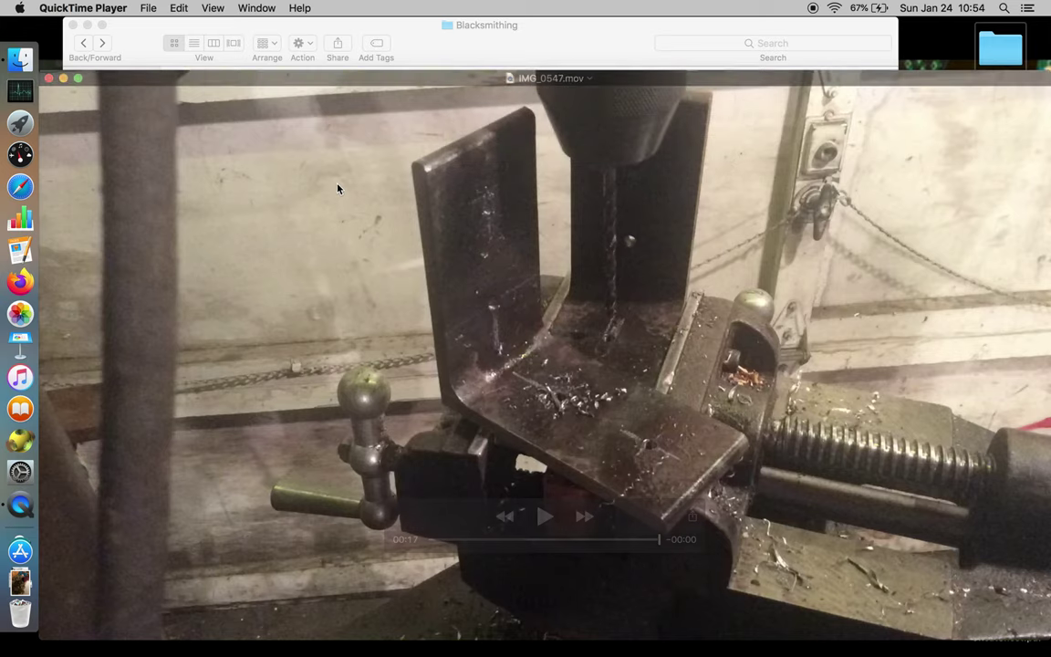
pyautogui.click(49, 79)
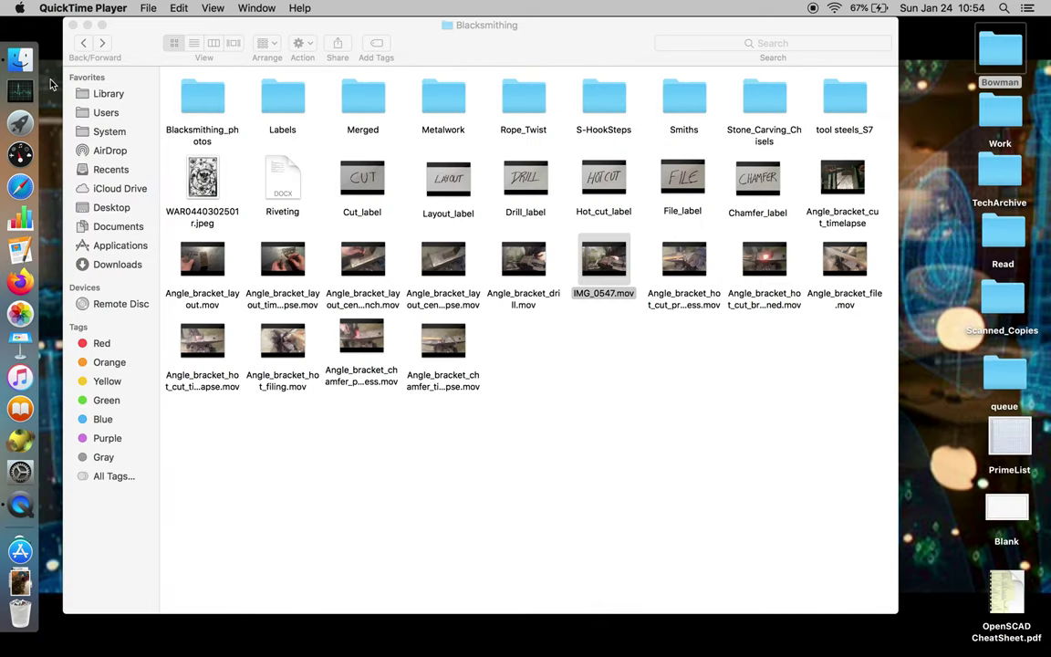
# Rename IMG_0547.mov as Angle_bracket_driling_timelapse.mov
pyautogui.click(592, 294)
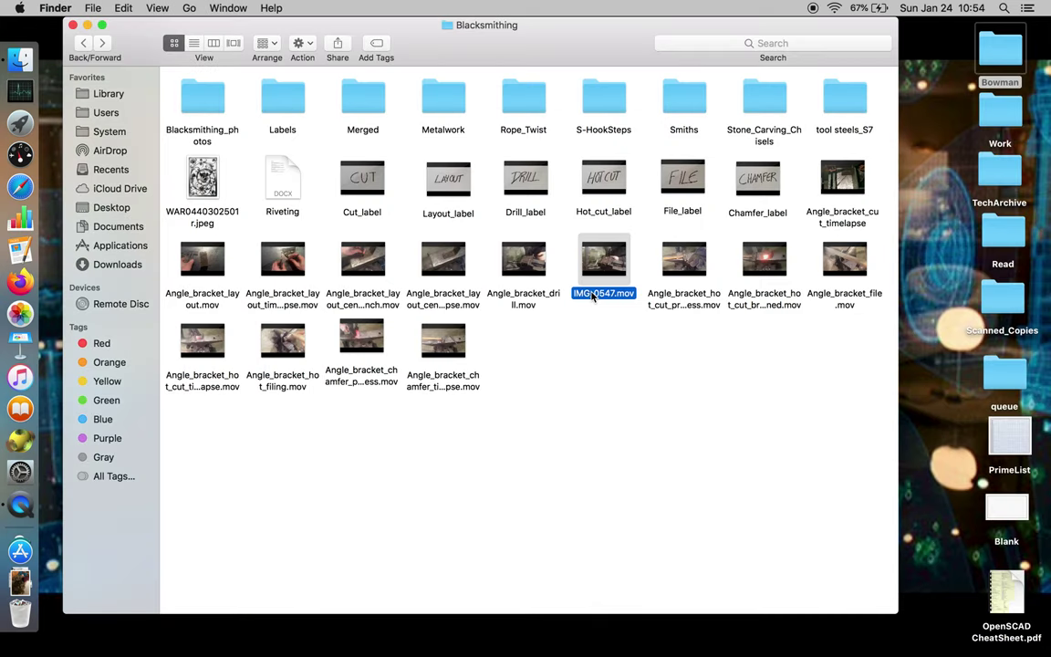
pyautogui.click(591, 294)
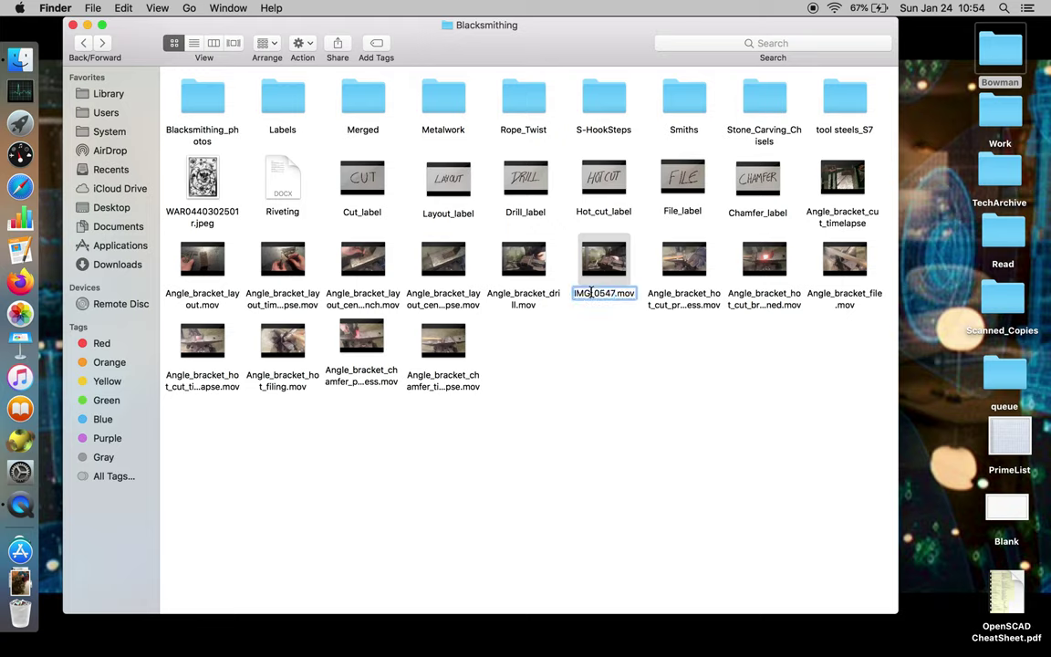
pyautogui.press('BackSpace')
pyautogui.press('BackSpace')
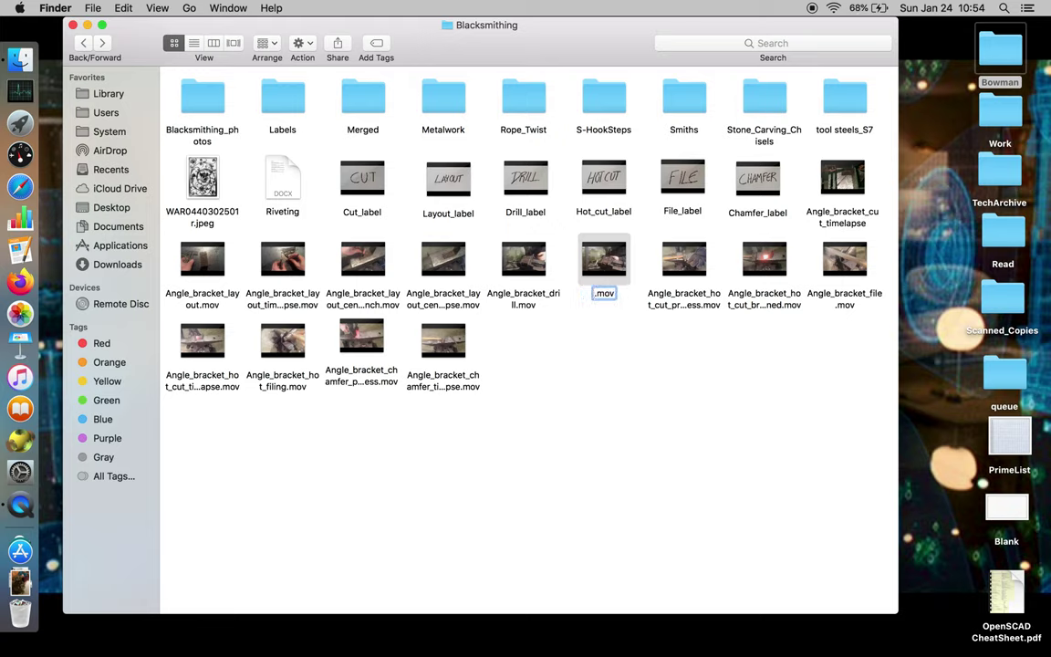
pyautogui.write('Dir')
pyautogui.press('BackSpace')
pyautogui.press('BackSpace')
pyautogui.press('BackSpace')
pyautogui.write('Angle_bracket')
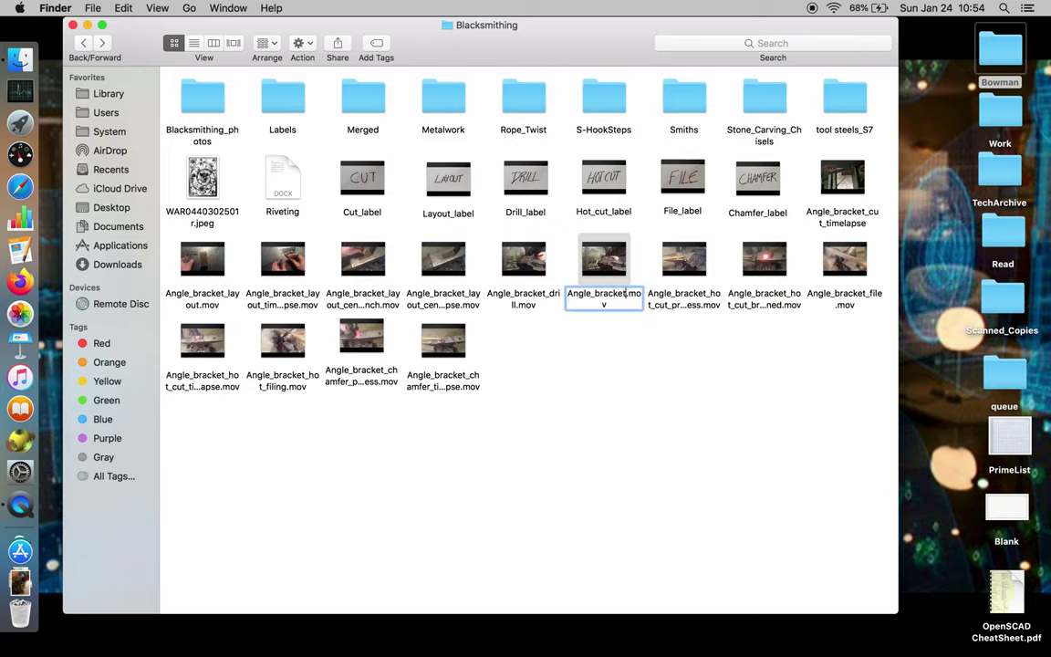
pyautogui.write('_dril')
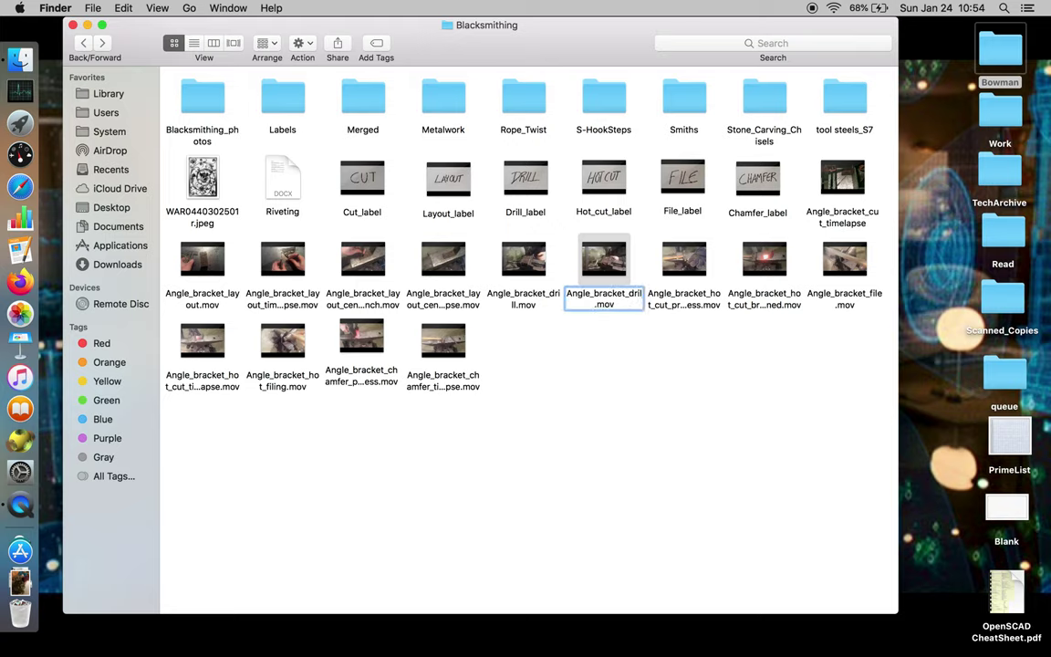
pyautogui.write('ling_timelapse')
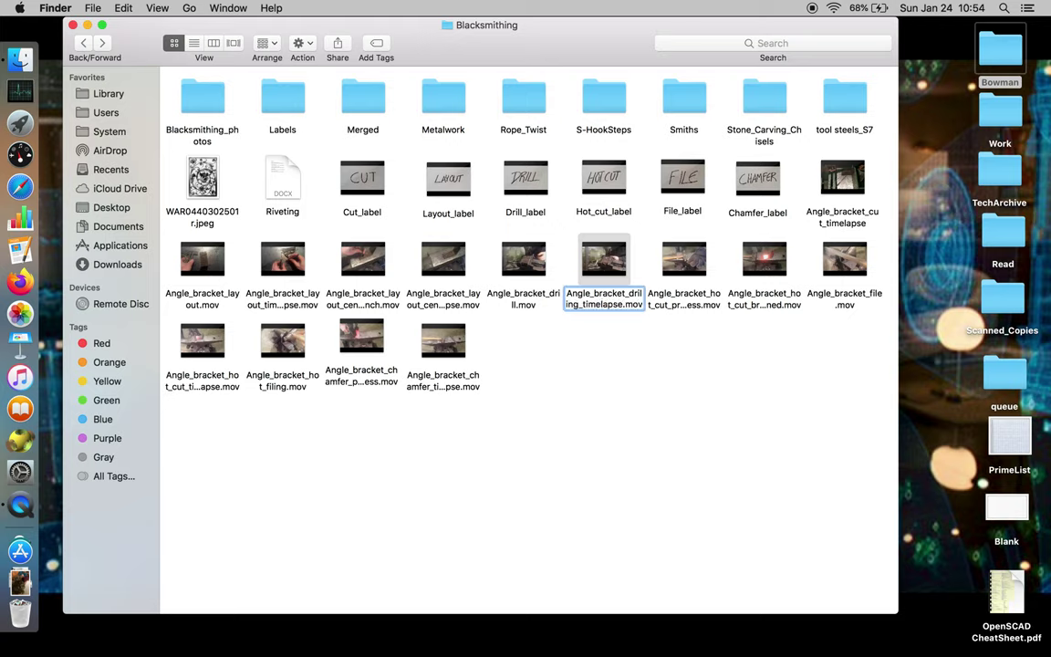
pyautogui.press('Return')
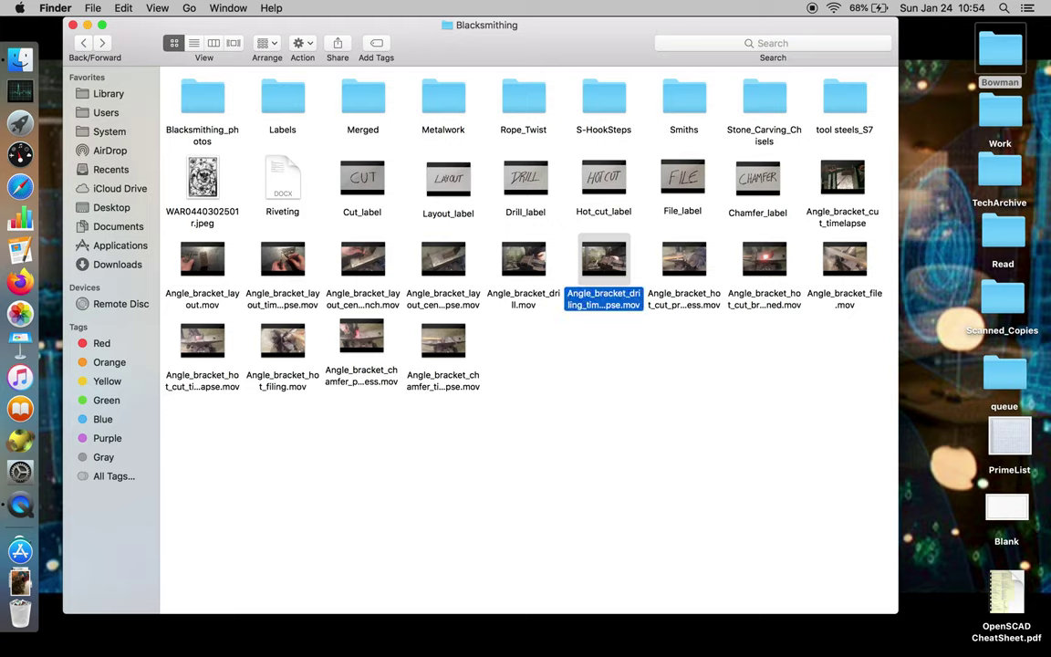
pyautogui.click(596, 366)
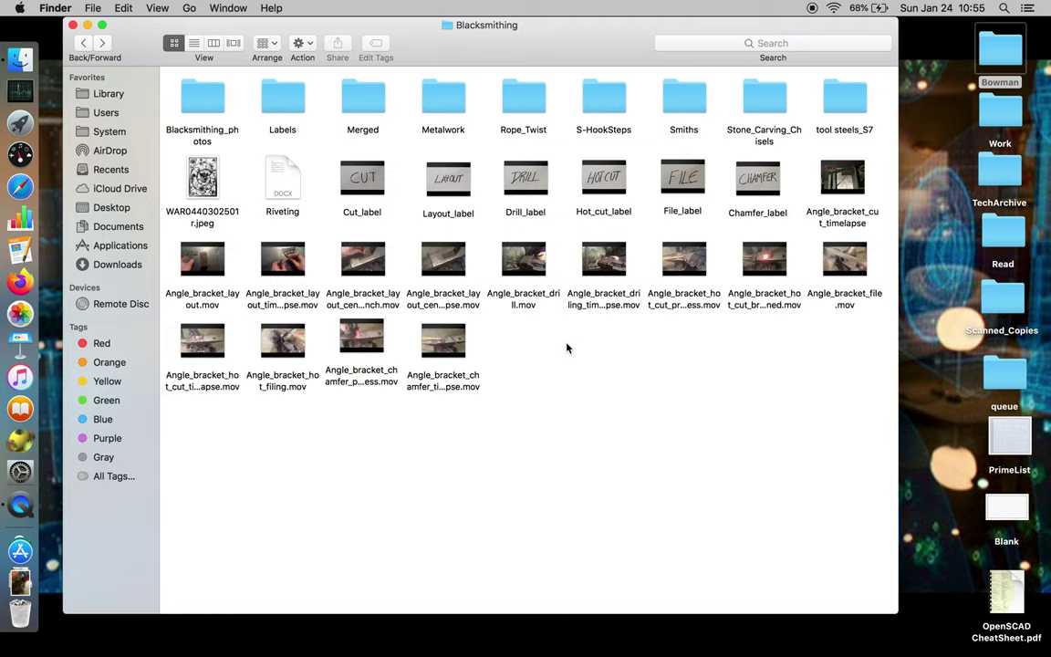
# Open the Cut_label clip, then shrink and move its window so the folder's clips stay accessible
pyautogui.doubleClick(377, 189)
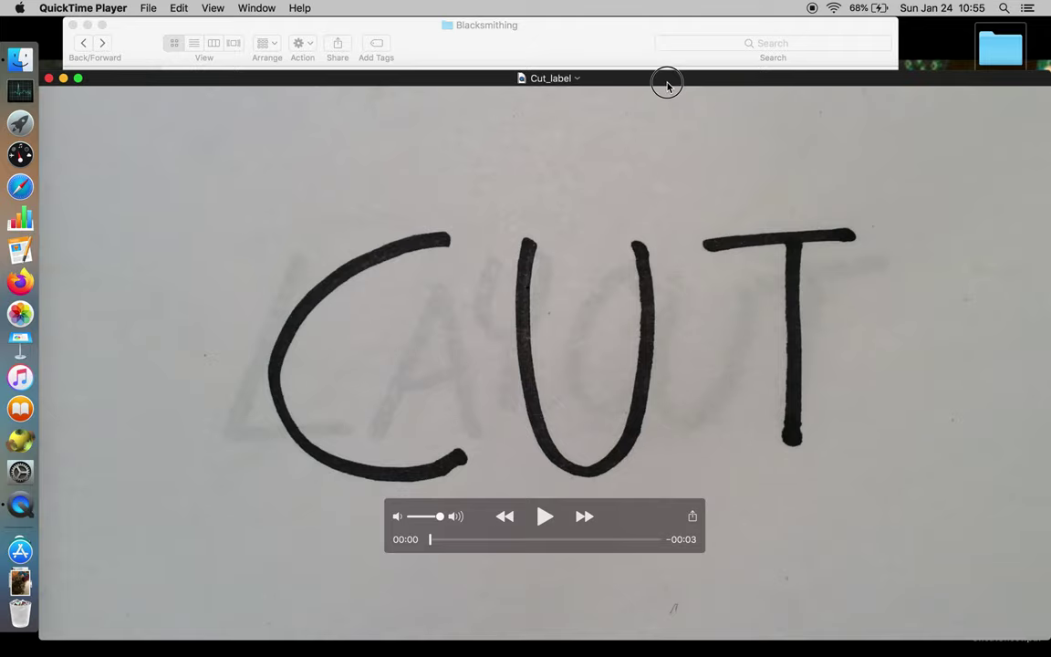
pyautogui.moveTo(667, 84); pyautogui.dragTo(590, 4)
pyautogui.moveTo(970, 585); pyautogui.dragTo(824, 300)
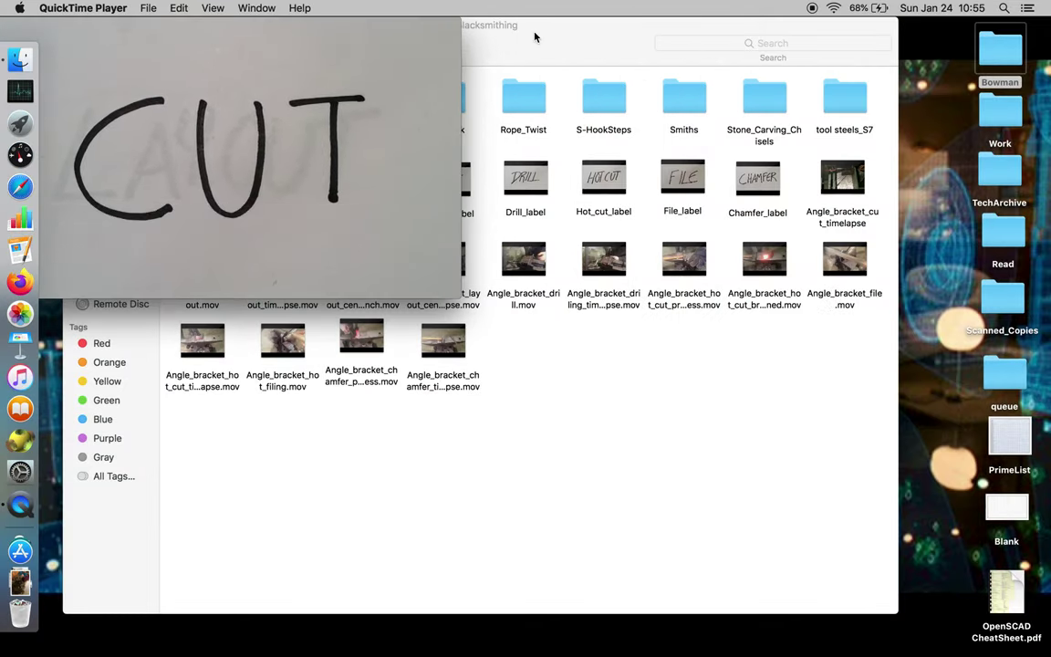
pyautogui.moveTo(466, 22); pyautogui.dragTo(959, 357)
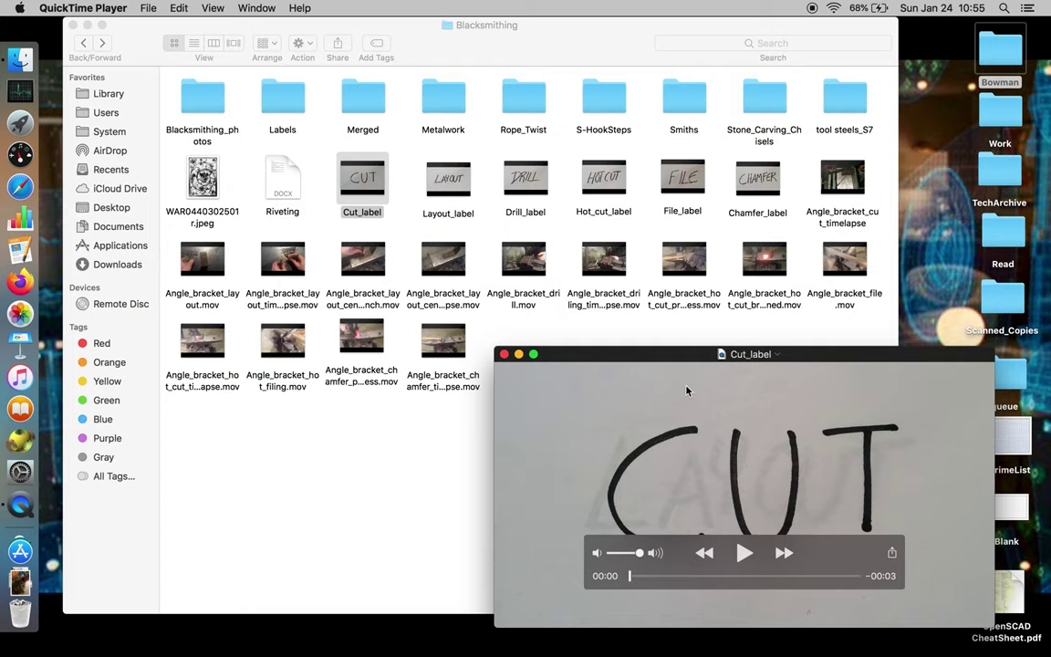
pyautogui.moveTo(674, 355); pyautogui.dragTo(689, 350)
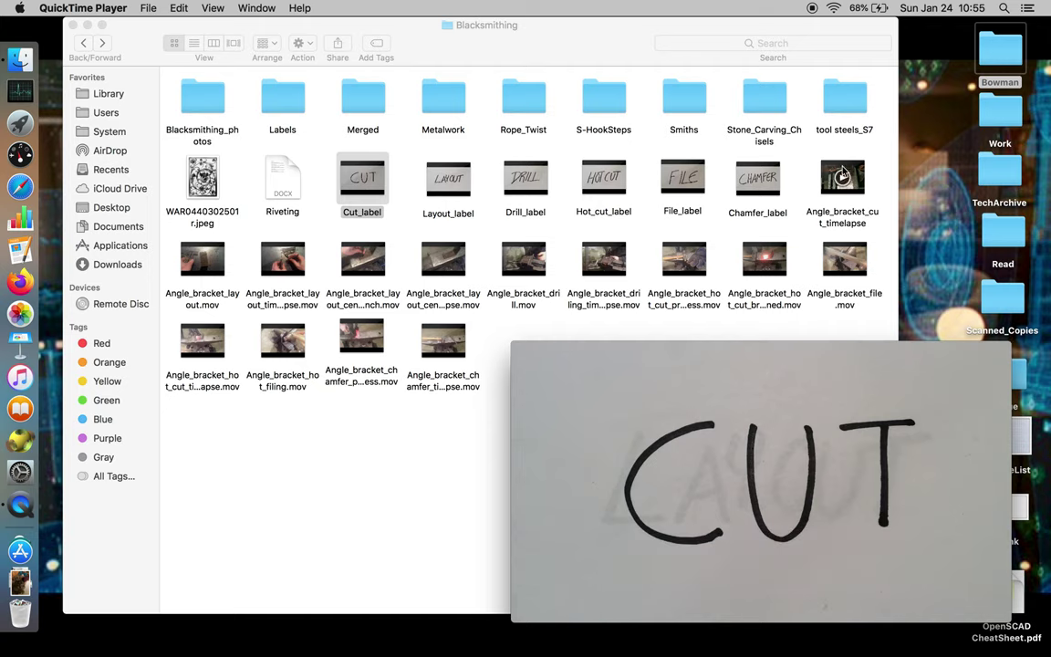
# Append Angle_bracket_cut_timelapse and Layout_label after the Cut_label clip
pyautogui.moveTo(844, 175); pyautogui.dragTo(882, 571)
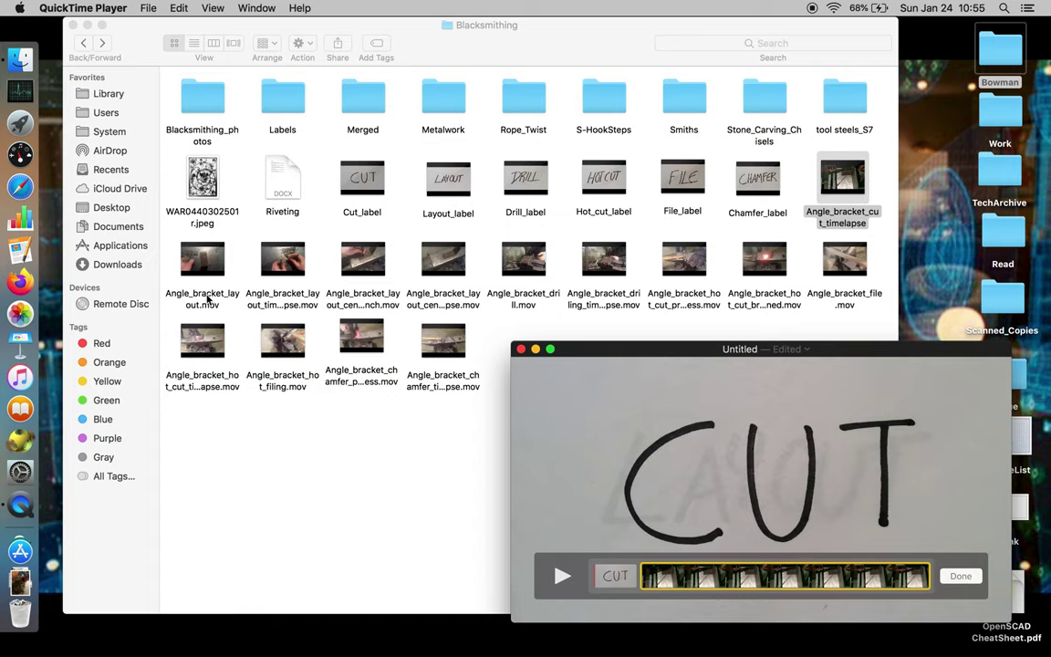
pyautogui.click(466, 175)
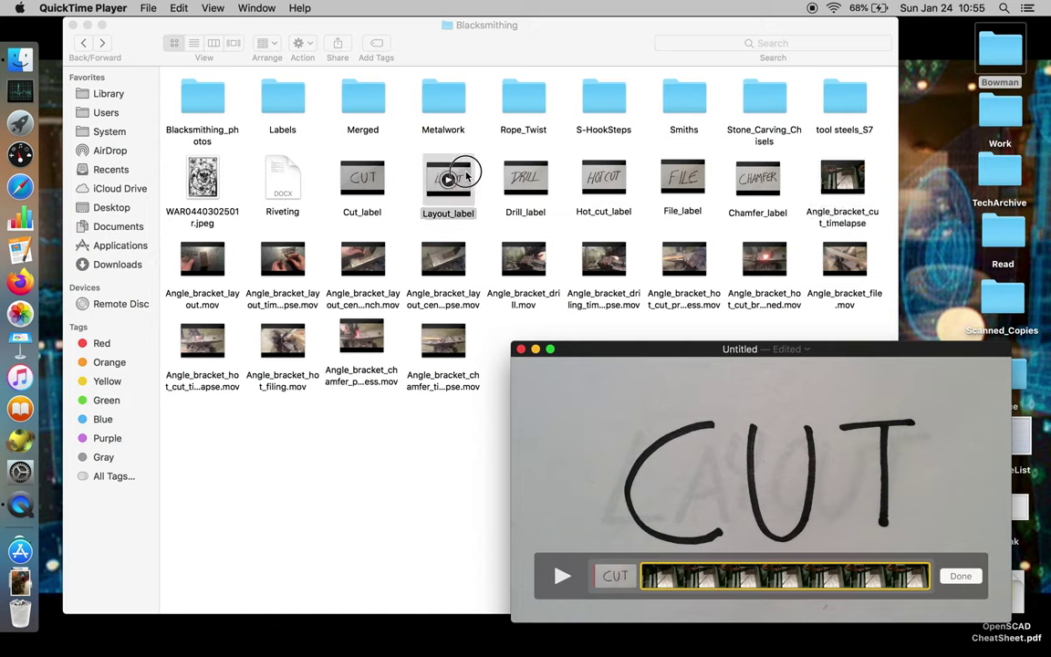
pyautogui.moveTo(465, 175); pyautogui.dragTo(929, 576)
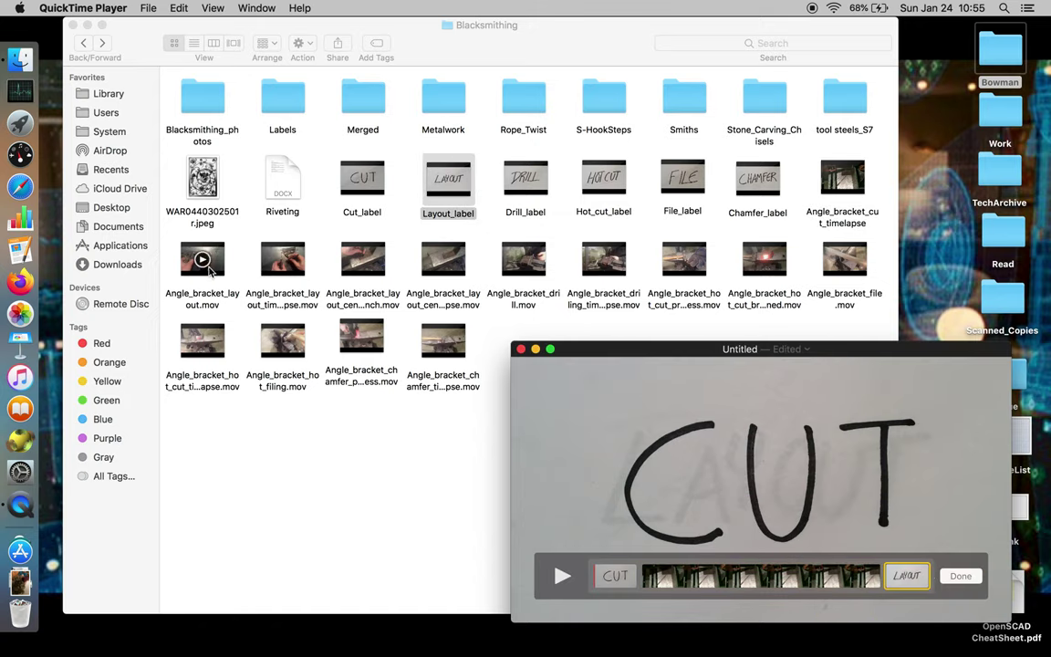
# Append Angle_bracket_layout.mov, the layout timelapse clip and the layout center punch clip to the end of the movie
pyautogui.moveTo(212, 262); pyautogui.dragTo(814, 571)
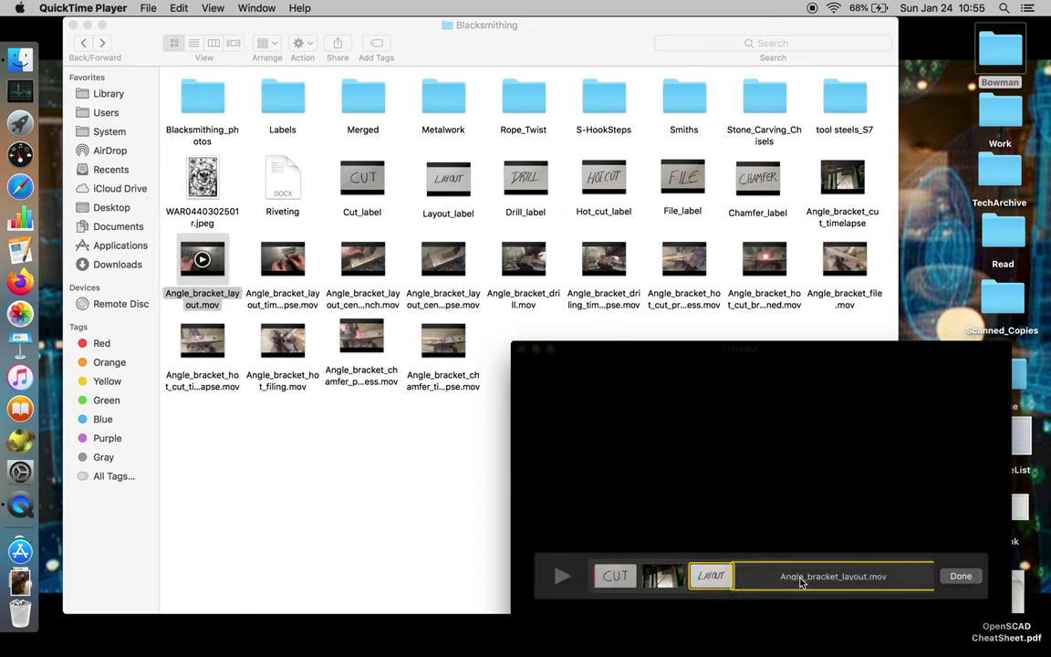
pyautogui.moveTo(284, 255); pyautogui.dragTo(908, 575)
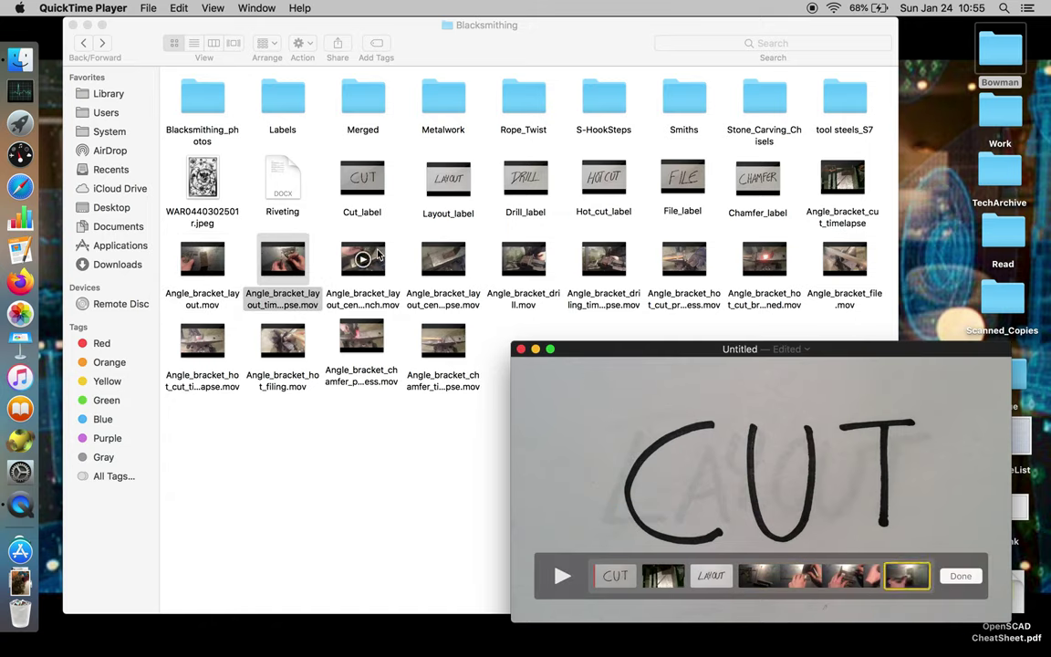
pyautogui.moveTo(379, 258); pyautogui.dragTo(899, 575)
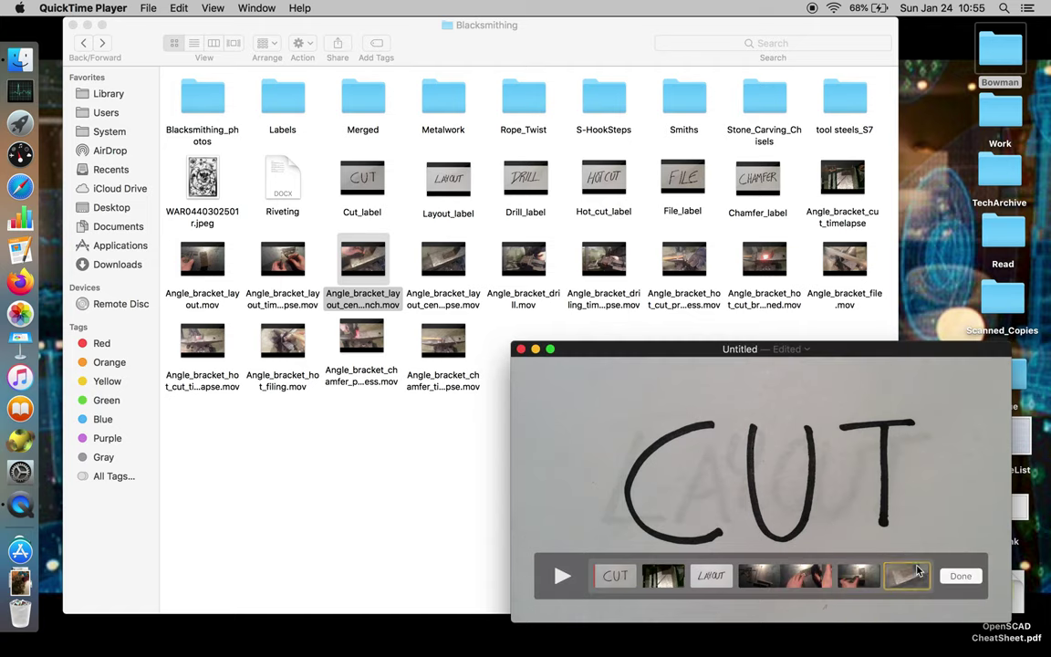
# Append the layout center punch timelapse, Drill_label, Angle_bracket_drill.mov and the drilling timelapse clip to the end of the movie
pyautogui.click(459, 261)
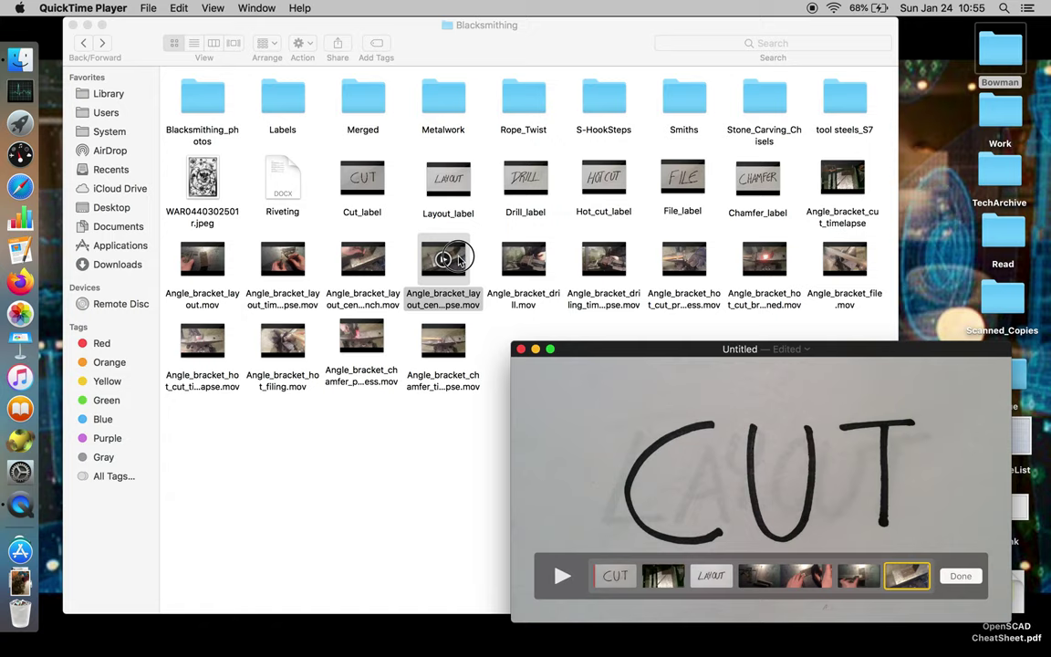
pyautogui.moveTo(459, 261); pyautogui.dragTo(940, 584)
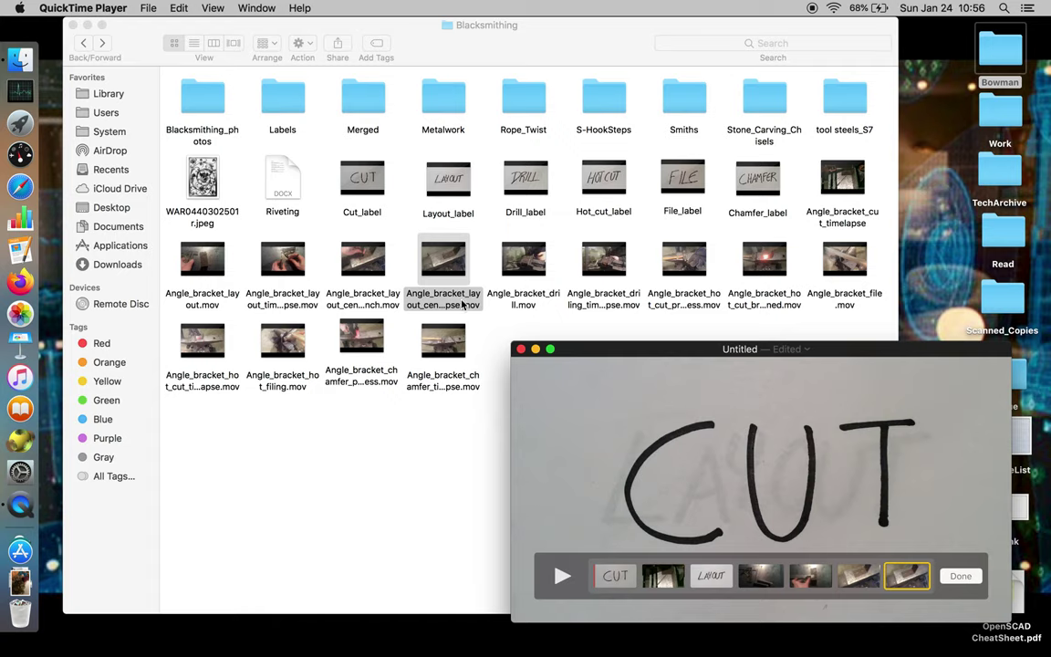
pyautogui.moveTo(537, 190)
pyautogui.moveTo(538, 189); pyautogui.dragTo(922, 587)
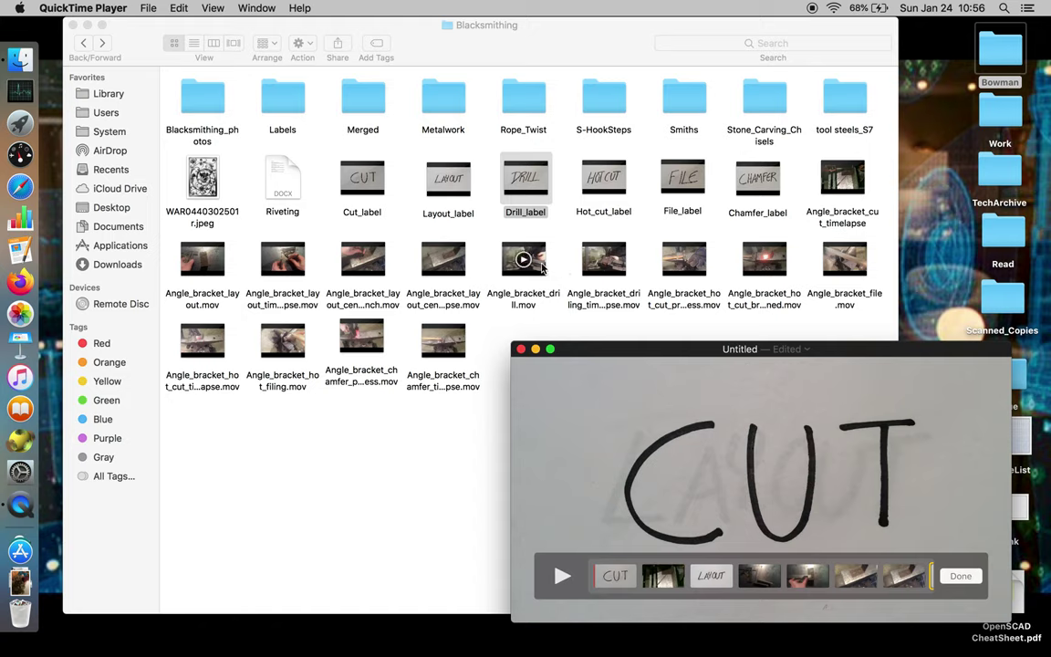
pyautogui.moveTo(539, 260); pyautogui.dragTo(922, 579)
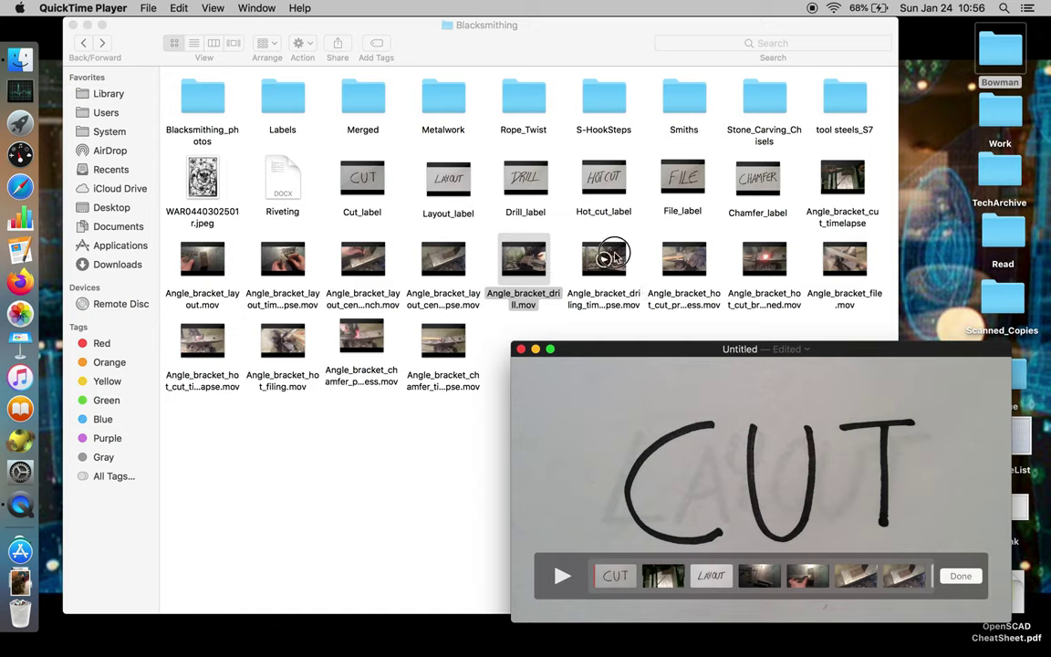
pyautogui.moveTo(613, 257); pyautogui.dragTo(899, 562)
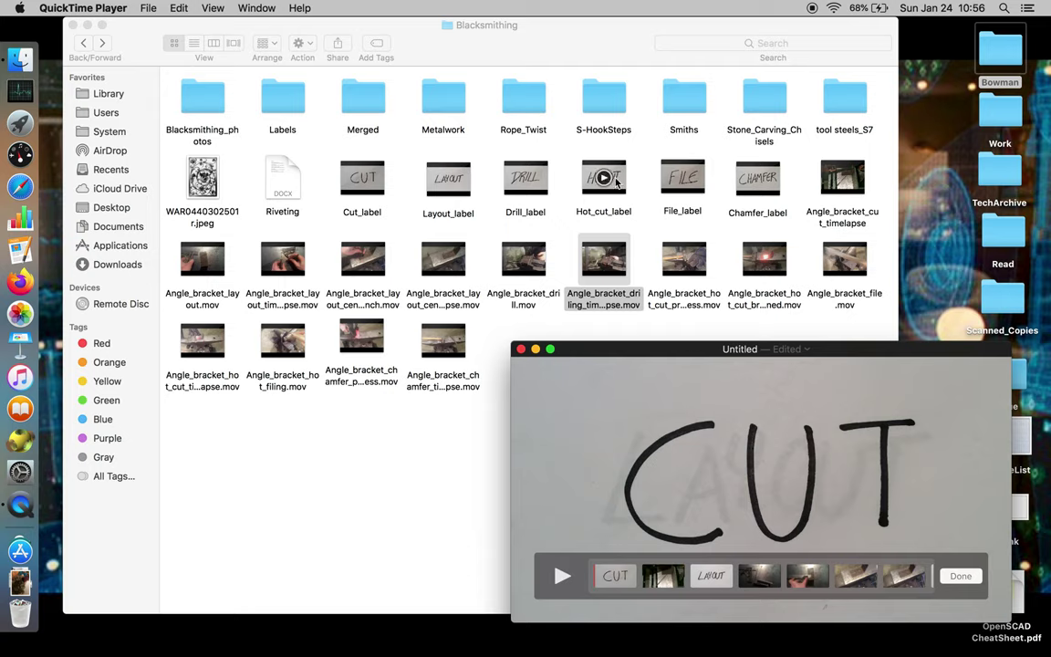
# Append Hot_cut_label, the hot cut process clip, the Angle_bracket_hot_cut_br...ned.mov clip and File_label to the end of the movie
pyautogui.moveTo(614, 175); pyautogui.dragTo(911, 575)
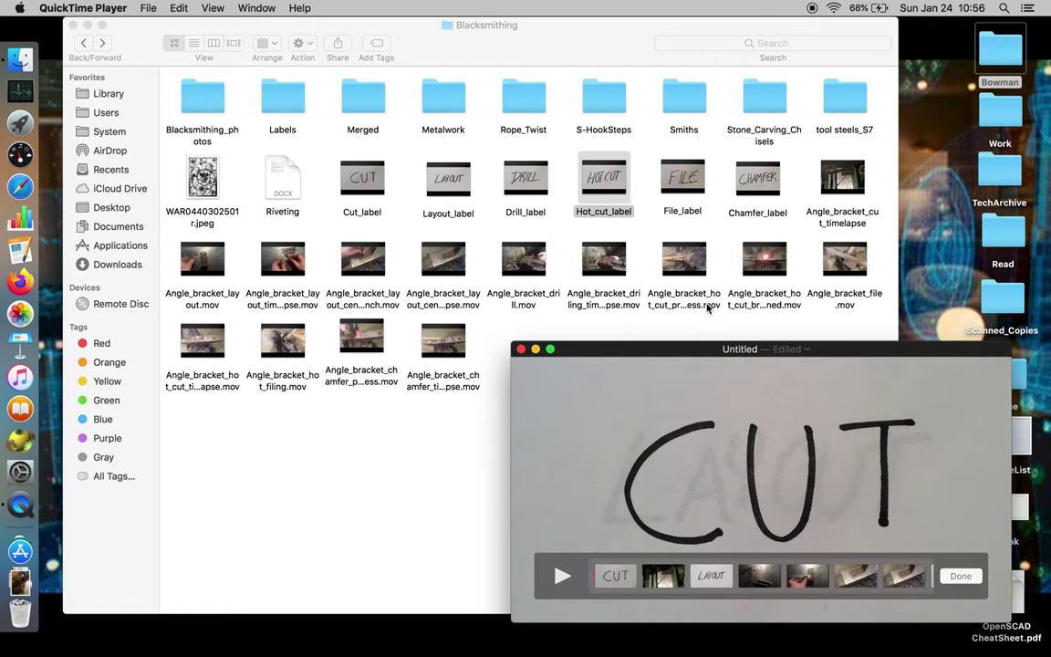
pyautogui.moveTo(696, 256); pyautogui.dragTo(916, 576)
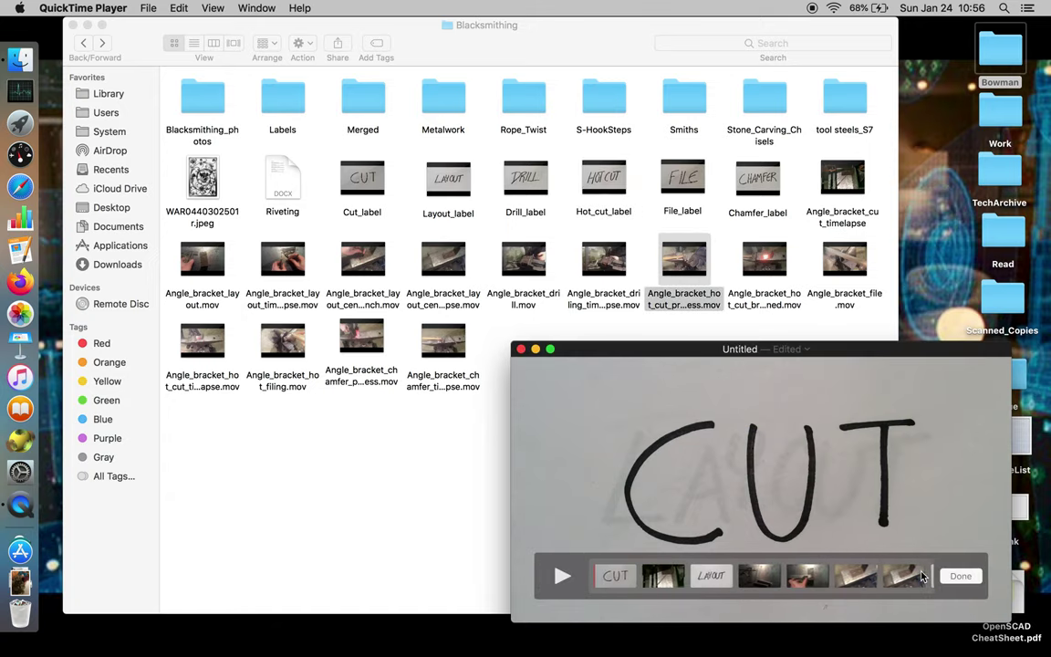
pyautogui.moveTo(776, 256); pyautogui.dragTo(792, 271)
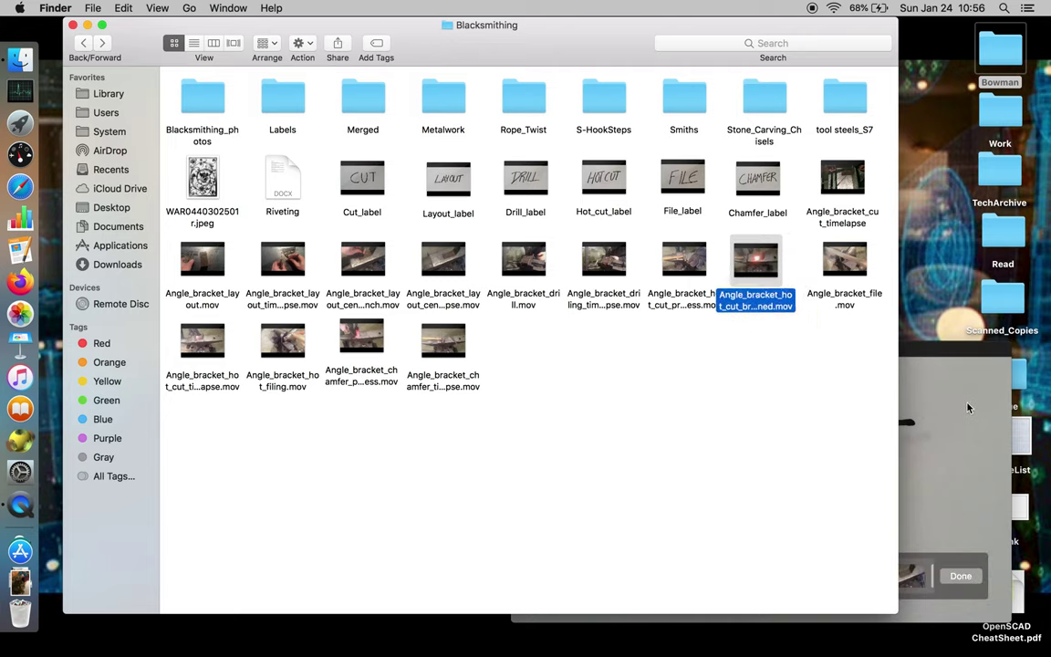
pyautogui.press('super+Tab')
pyautogui.moveTo(761, 277)
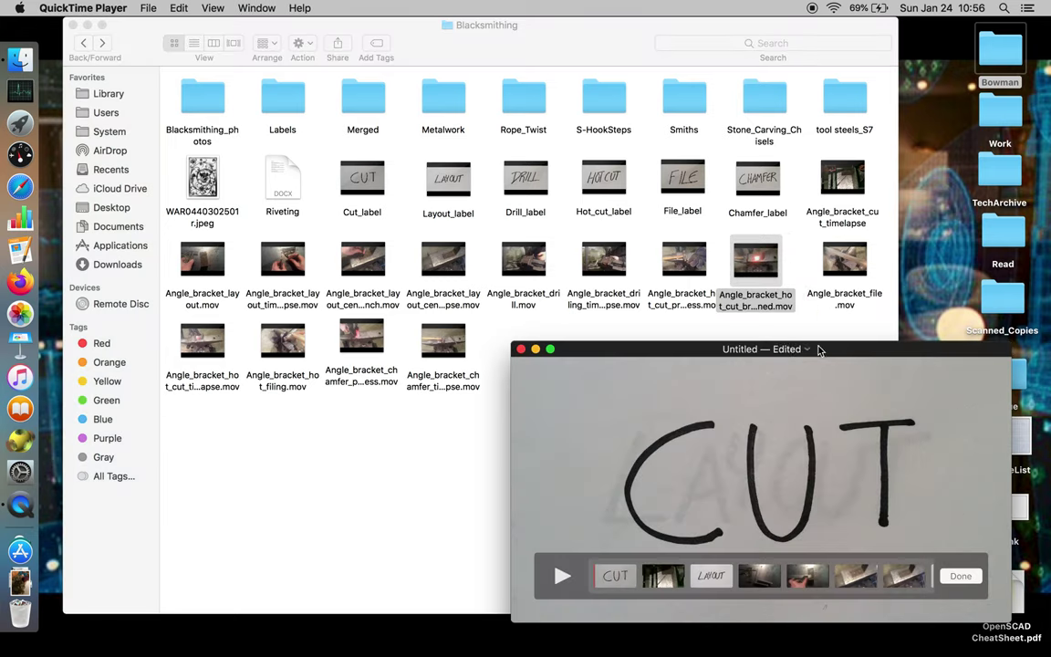
pyautogui.moveTo(771, 262); pyautogui.dragTo(883, 582)
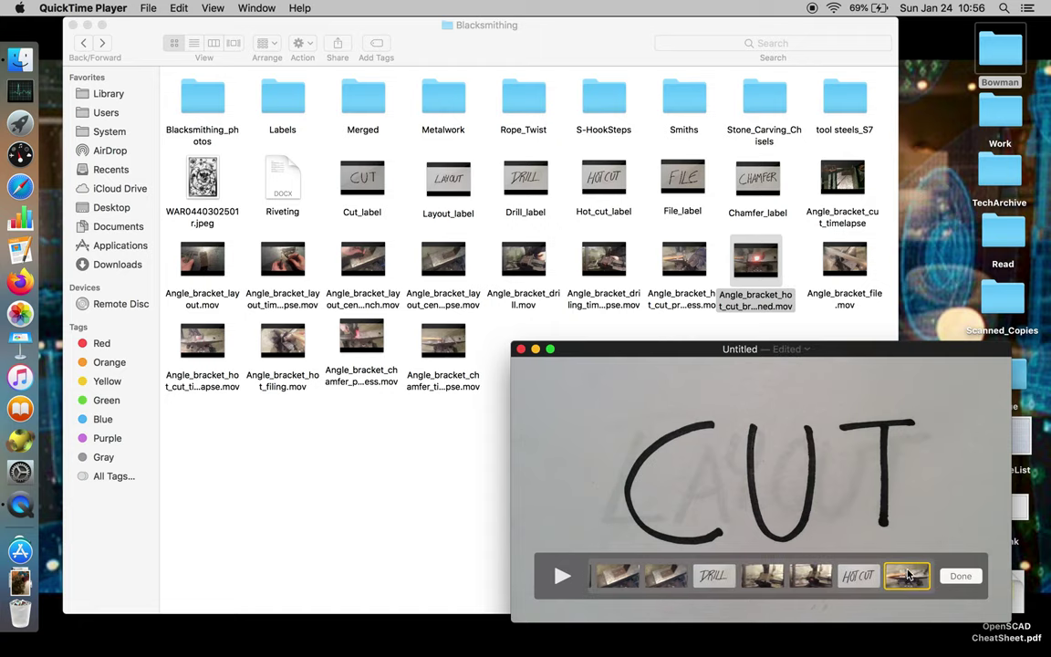
pyautogui.moveTo(767, 272)
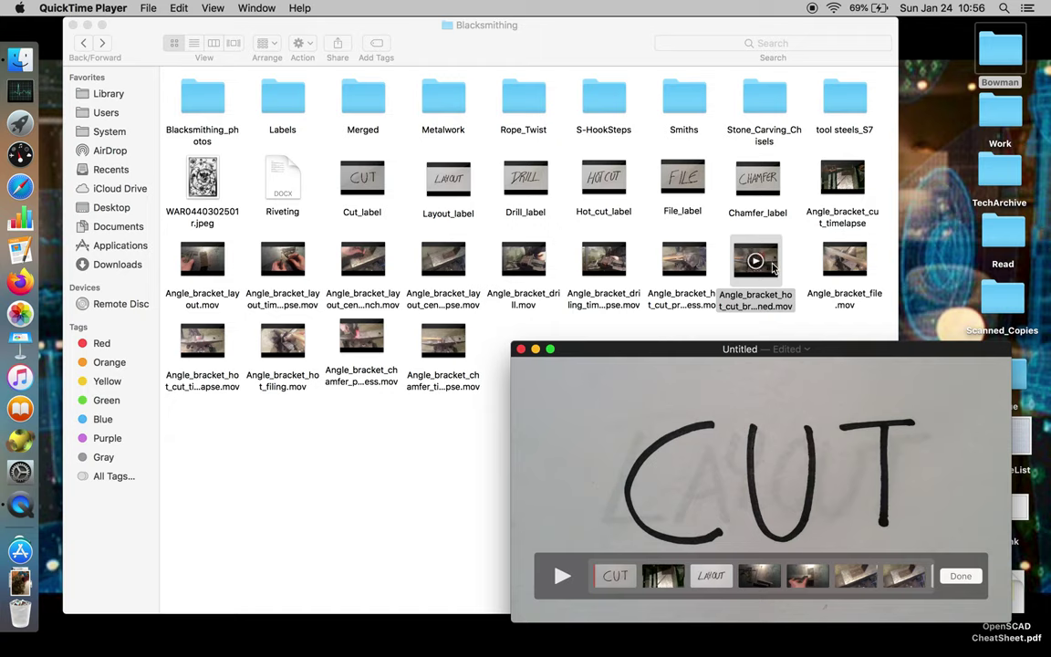
pyautogui.moveTo(773, 276); pyautogui.dragTo(924, 587)
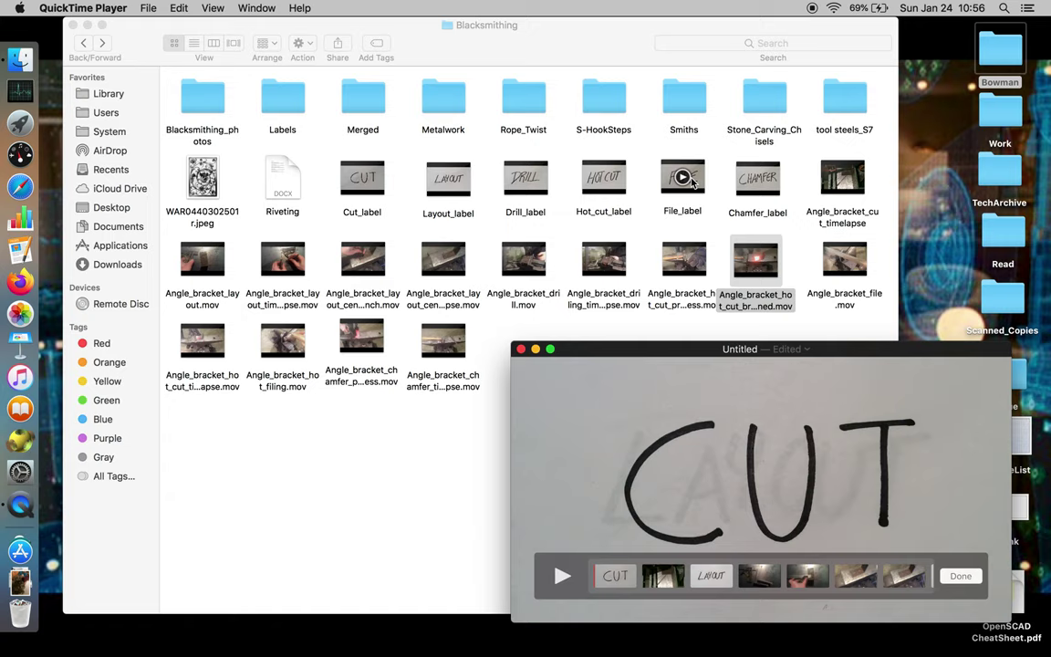
pyautogui.moveTo(692, 183); pyautogui.dragTo(931, 587)
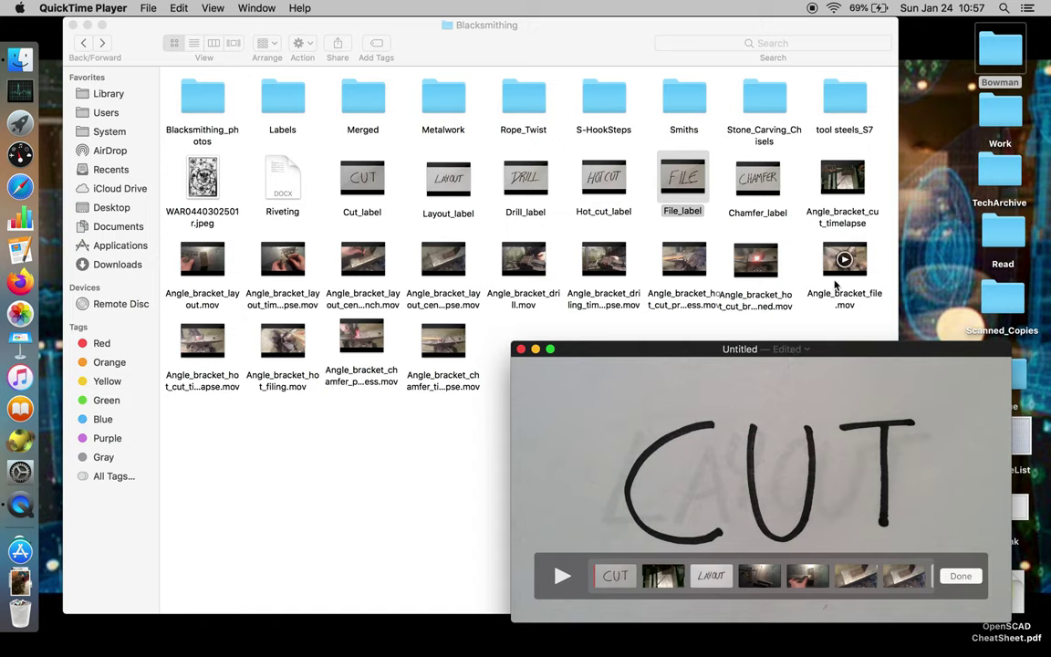
# Insert the hot cut timelapse clip into the movie after the other hot cut clips, just before the FILE label
pyautogui.click(763, 262)
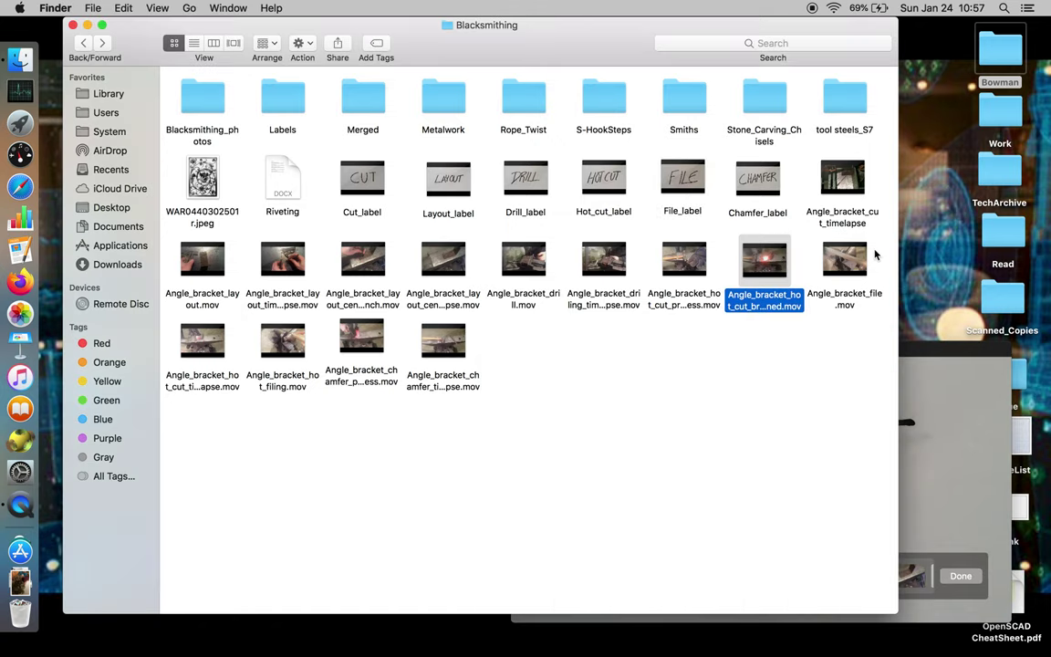
pyautogui.moveTo(212, 329)
pyautogui.click(214, 339)
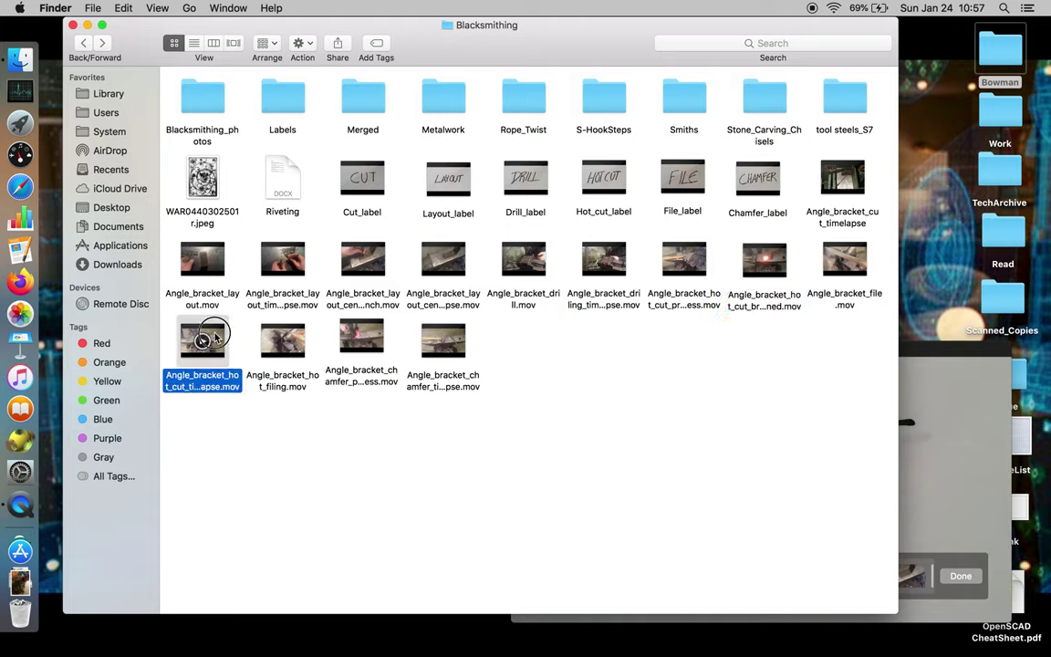
pyautogui.moveTo(215, 339); pyautogui.dragTo(535, 409)
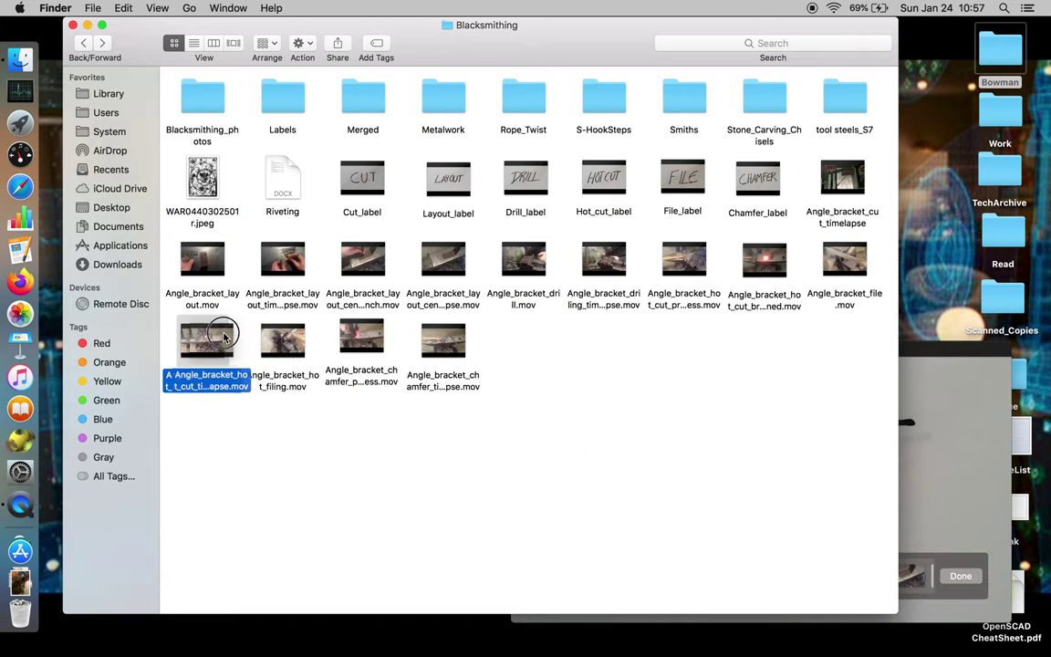
pyautogui.click(1000, 374)
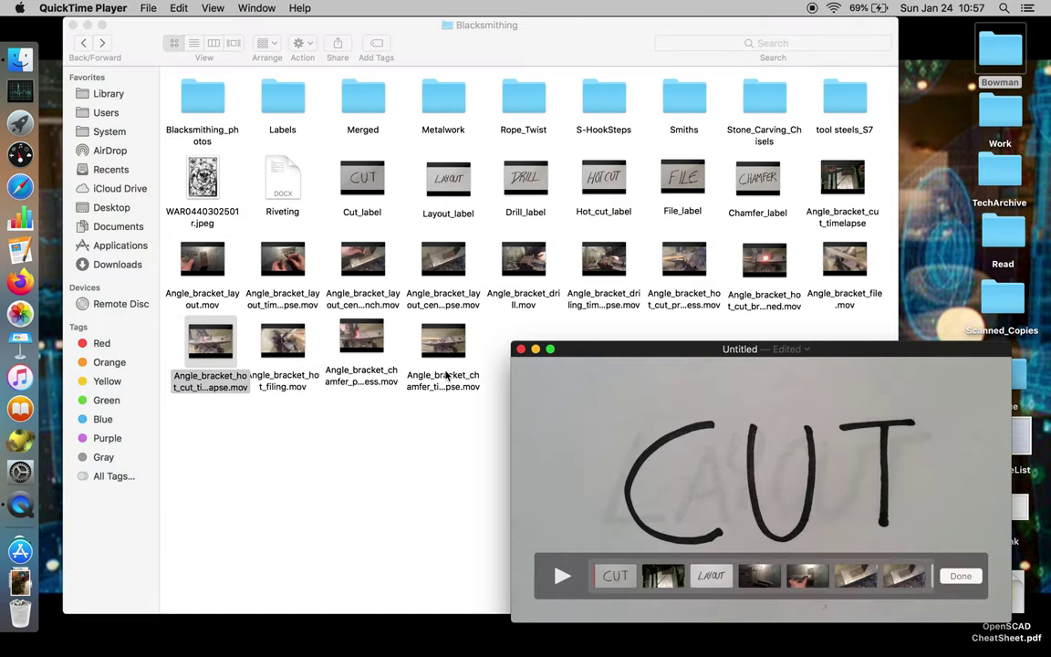
pyautogui.moveTo(224, 354); pyautogui.dragTo(881, 589)
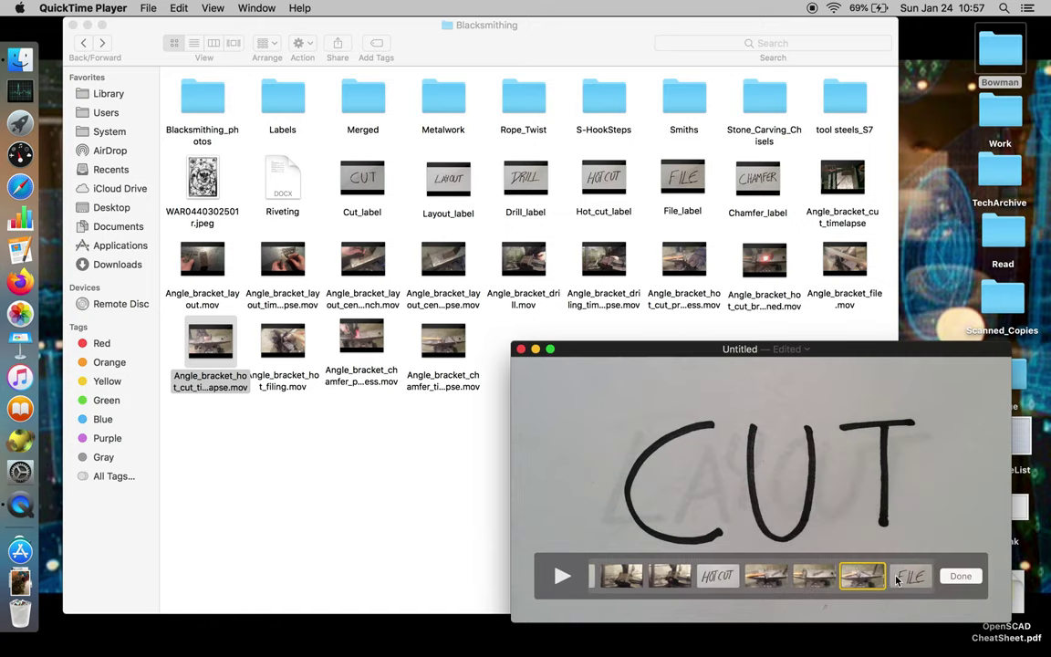
pyautogui.hscroll(-5, 897, 580)
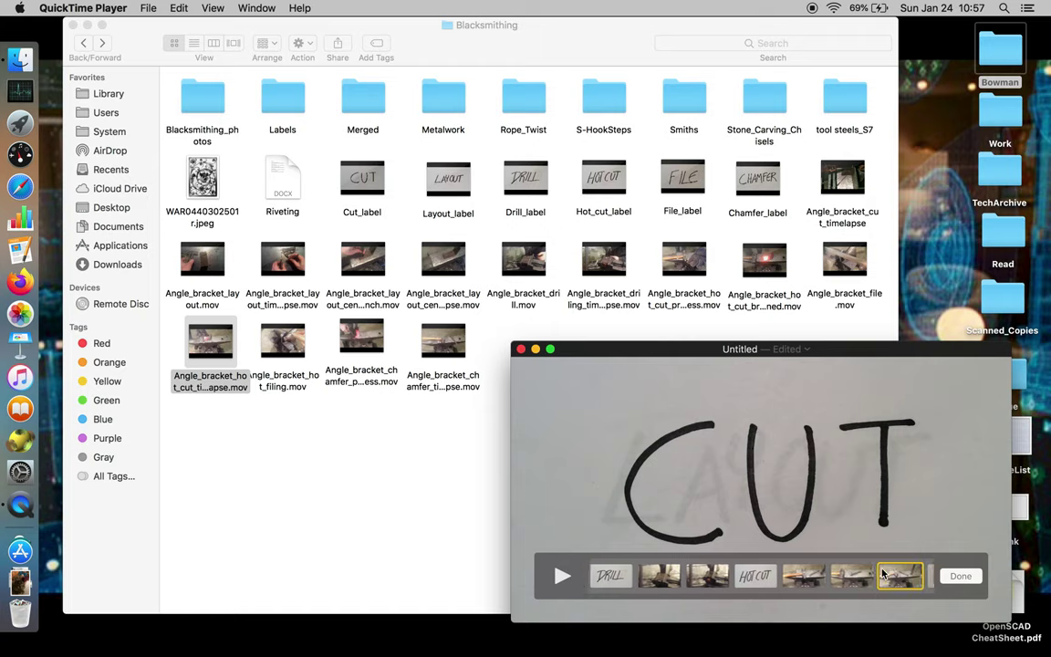
pyautogui.hscroll(5, 858, 581)
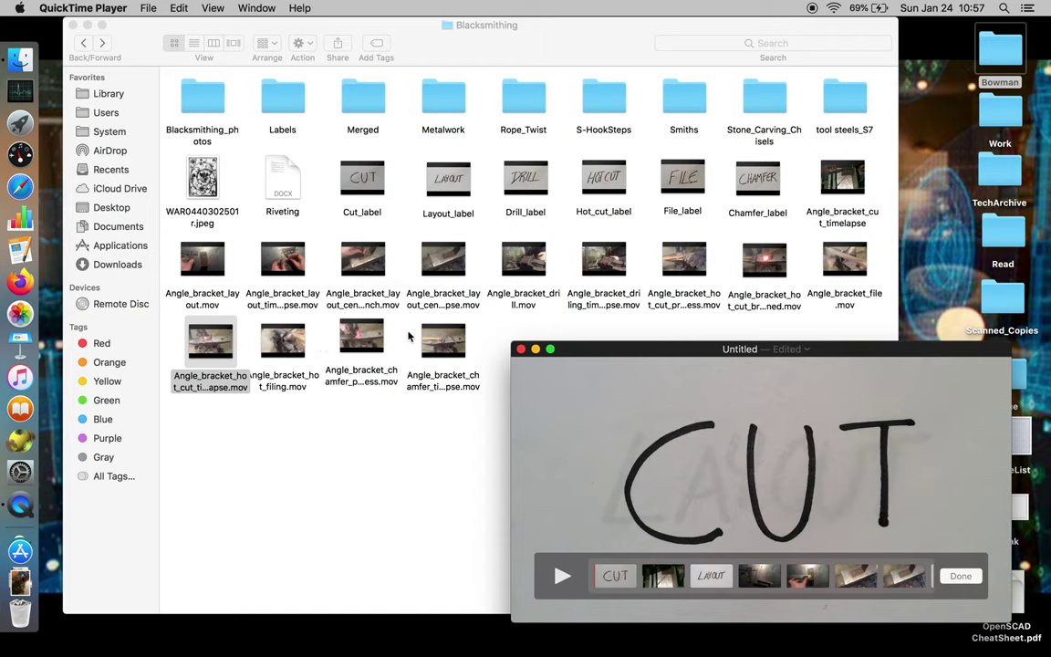
# Append Angle_bracket_file.mov and Angle_bracket_hot_filing.mov after the FILE label at the end of the movie
pyautogui.moveTo(842, 281)
pyautogui.moveTo(854, 273); pyautogui.dragTo(920, 604)
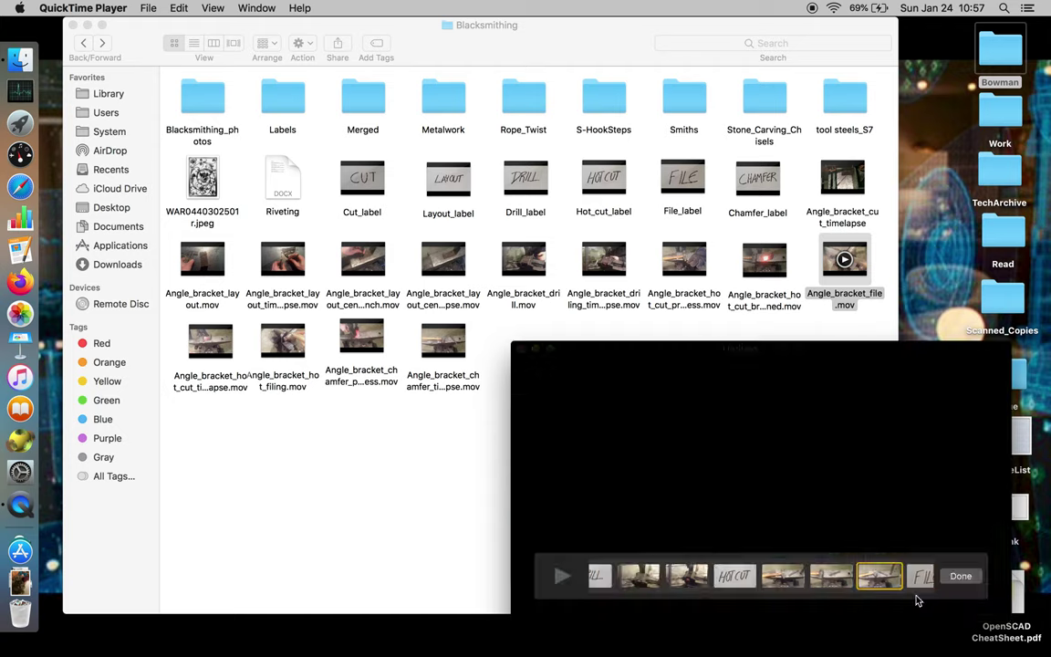
pyautogui.moveTo(292, 340); pyautogui.dragTo(924, 601)
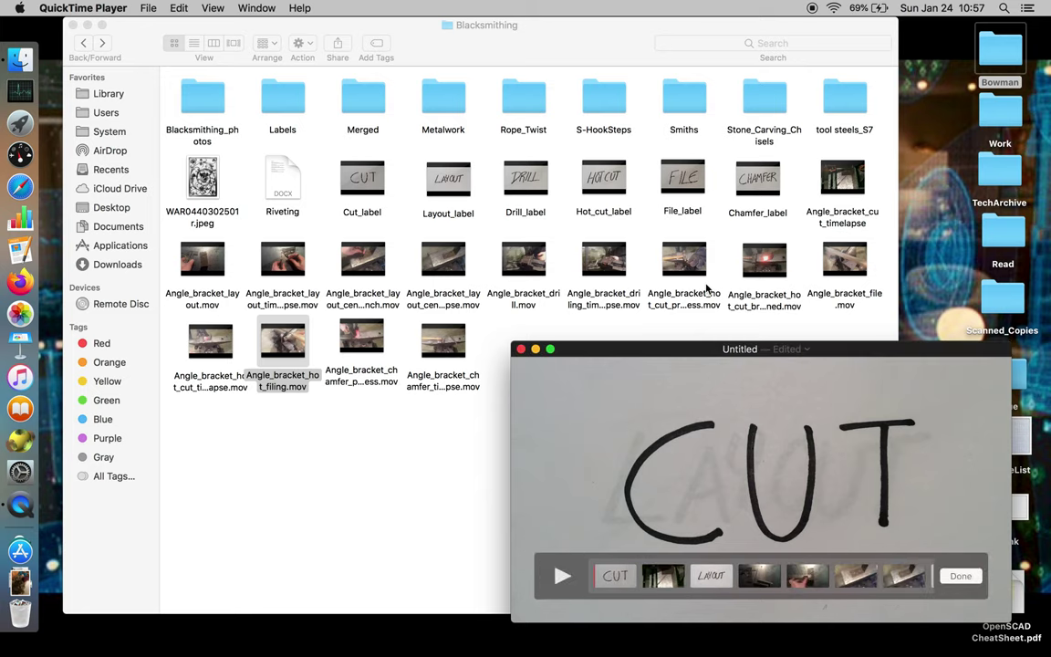
# Append Chamfer_label, the chamfer process clip and the chamfer timelapse clip to the end of the movie
pyautogui.moveTo(758, 178); pyautogui.dragTo(923, 578)
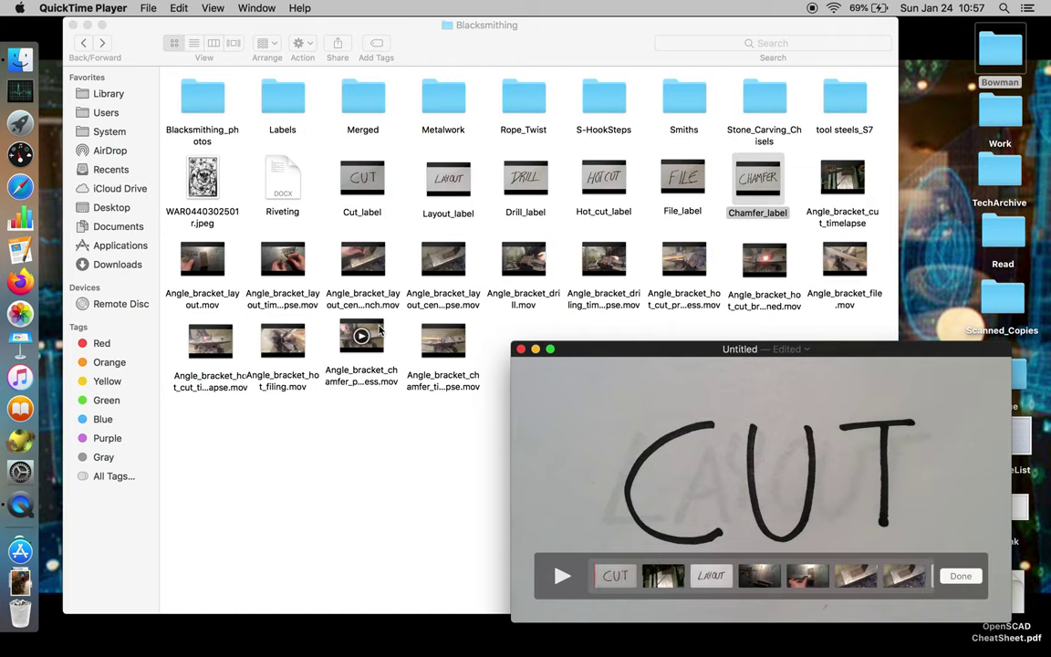
pyautogui.moveTo(381, 333); pyautogui.dragTo(931, 566)
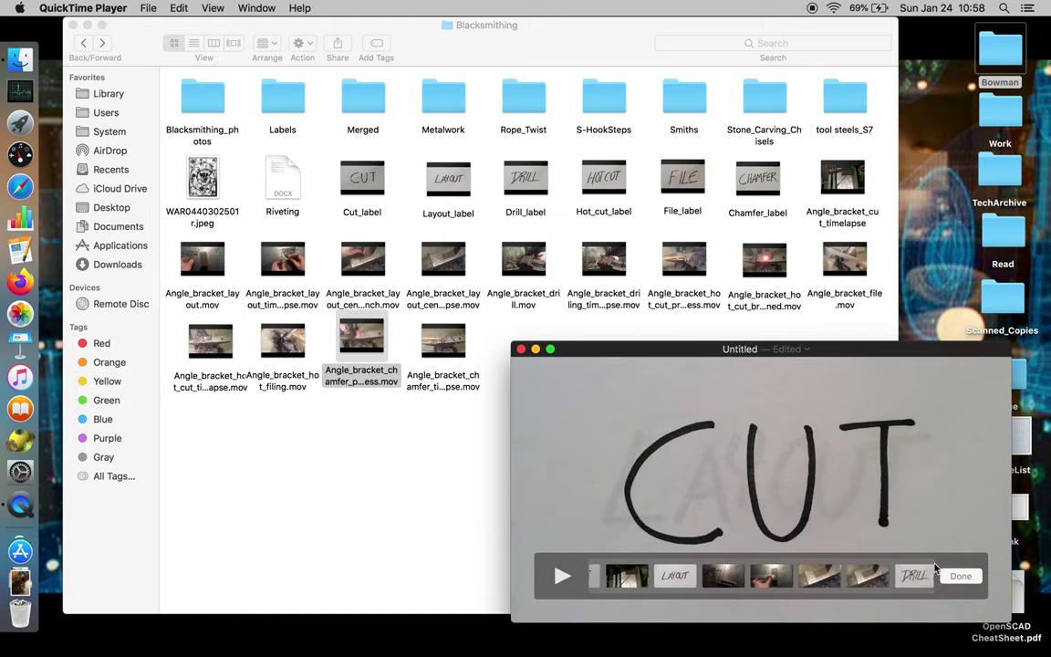
pyautogui.moveTo(443, 340); pyautogui.dragTo(911, 560)
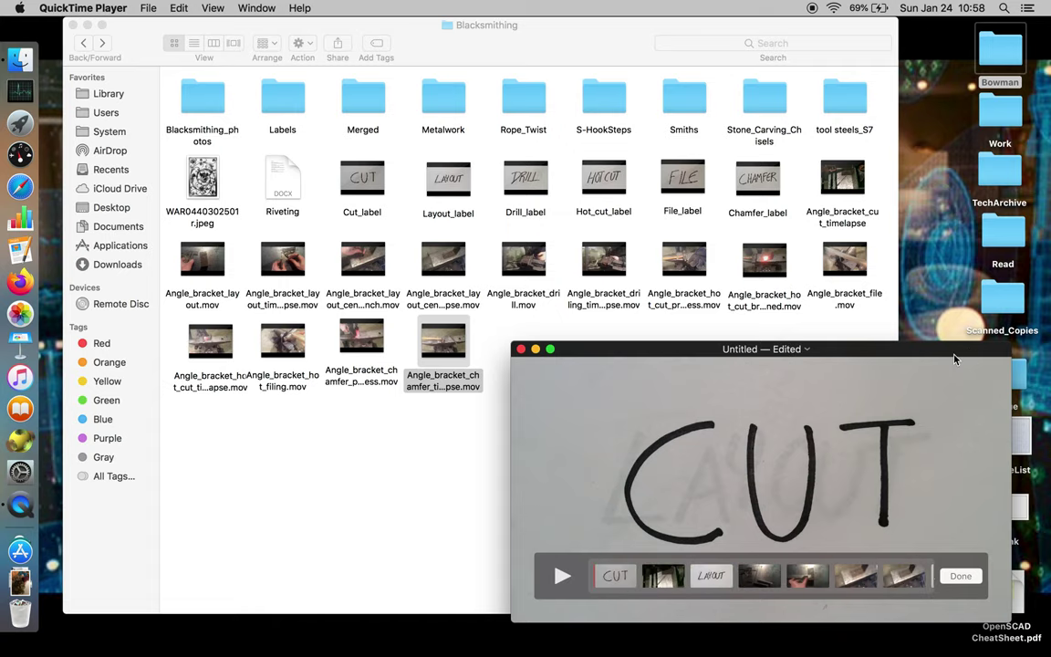
# Move the movie window over the upper part of the folder and finish arranging the clips
pyautogui.moveTo(955, 359); pyautogui.dragTo(847, 35)
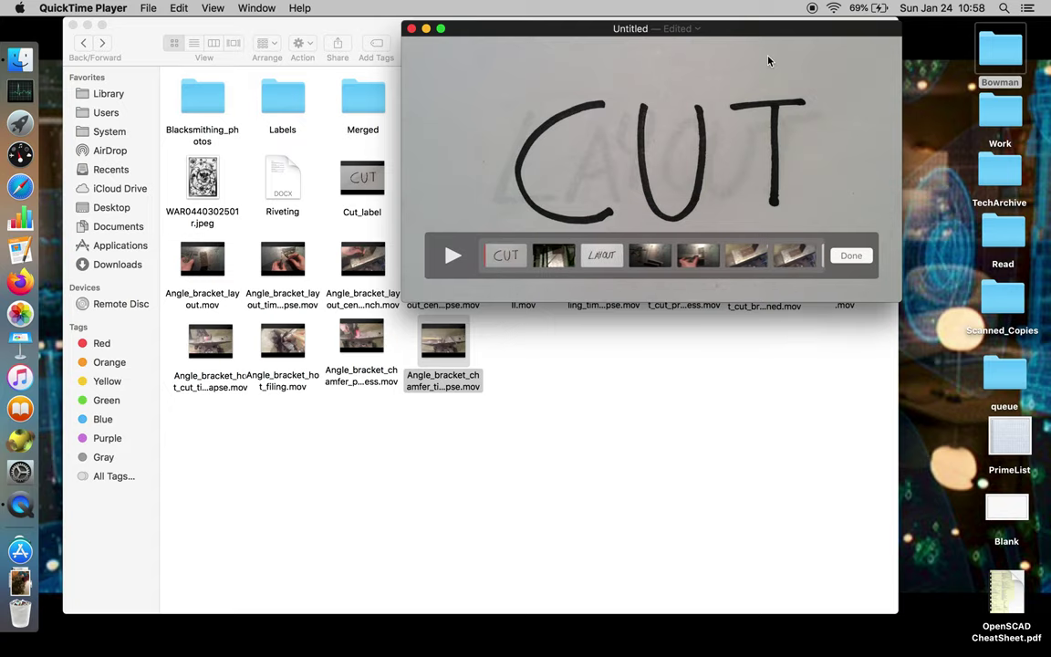
pyautogui.moveTo(762, 32); pyautogui.dragTo(689, 106)
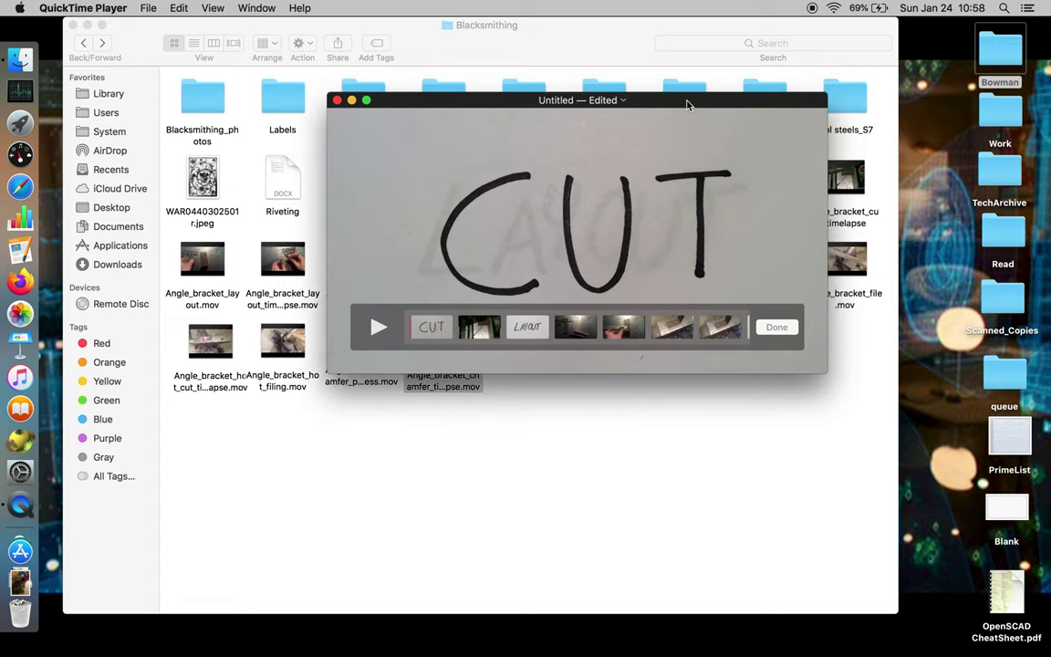
pyautogui.click(776, 328)
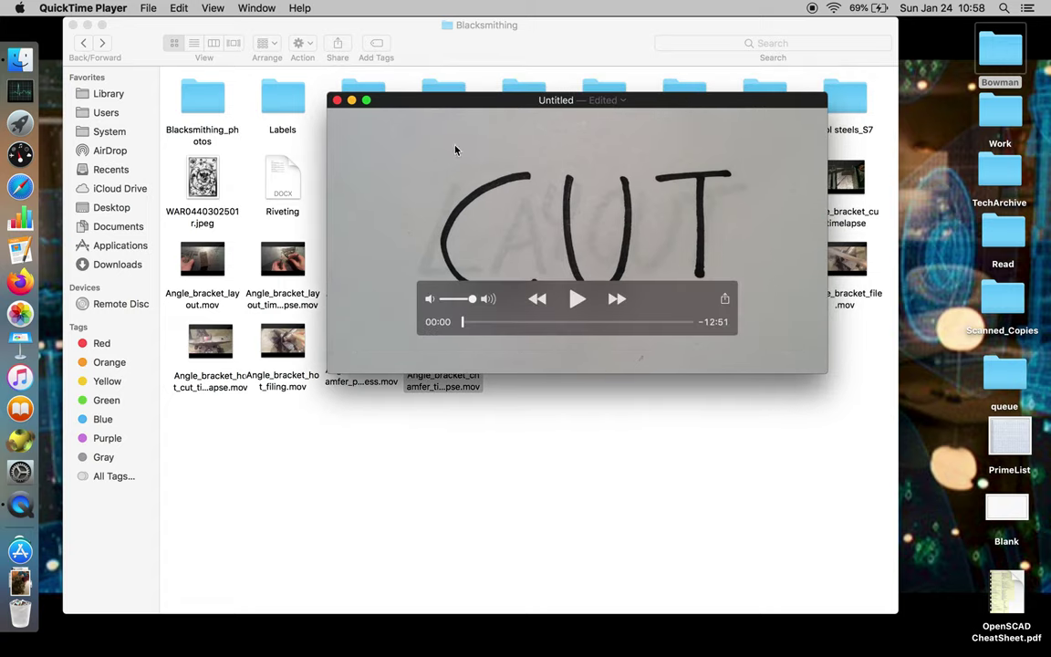
# Close the merged movie and save it as How_to_combine_movies in the Blacksmithing folder
pyautogui.click(338, 101)
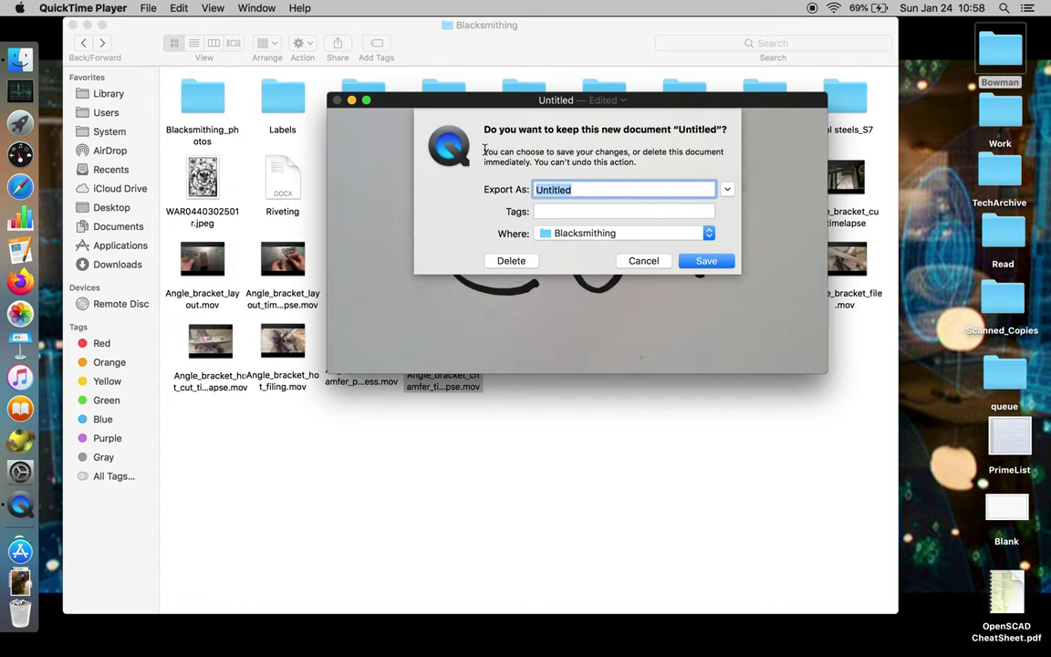
pyautogui.write('How_to_combine_movies')
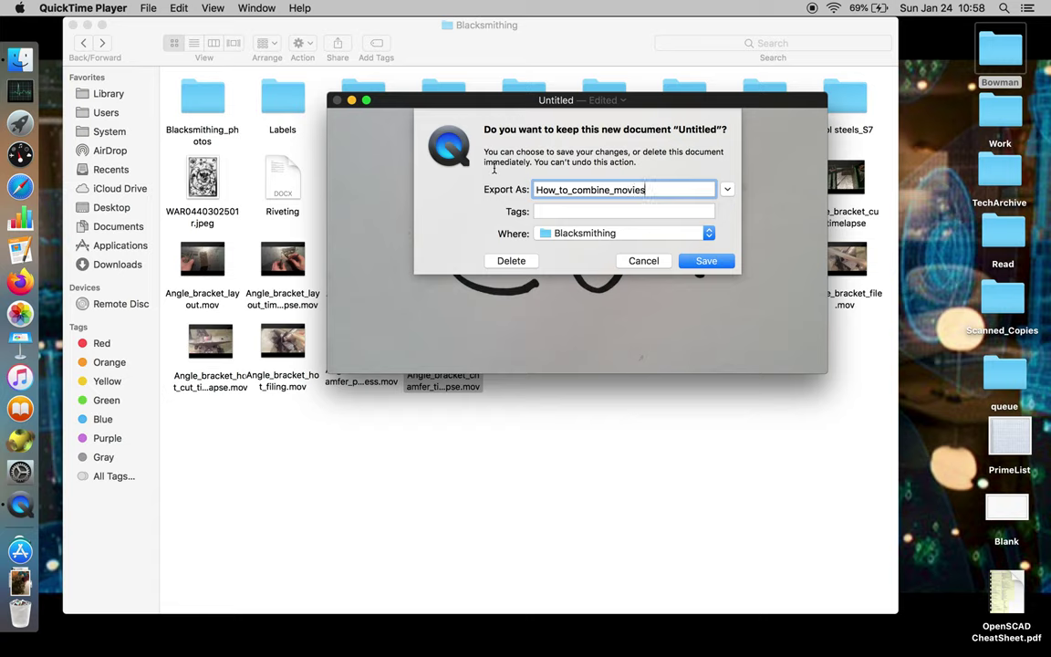
pyautogui.click(706, 261)
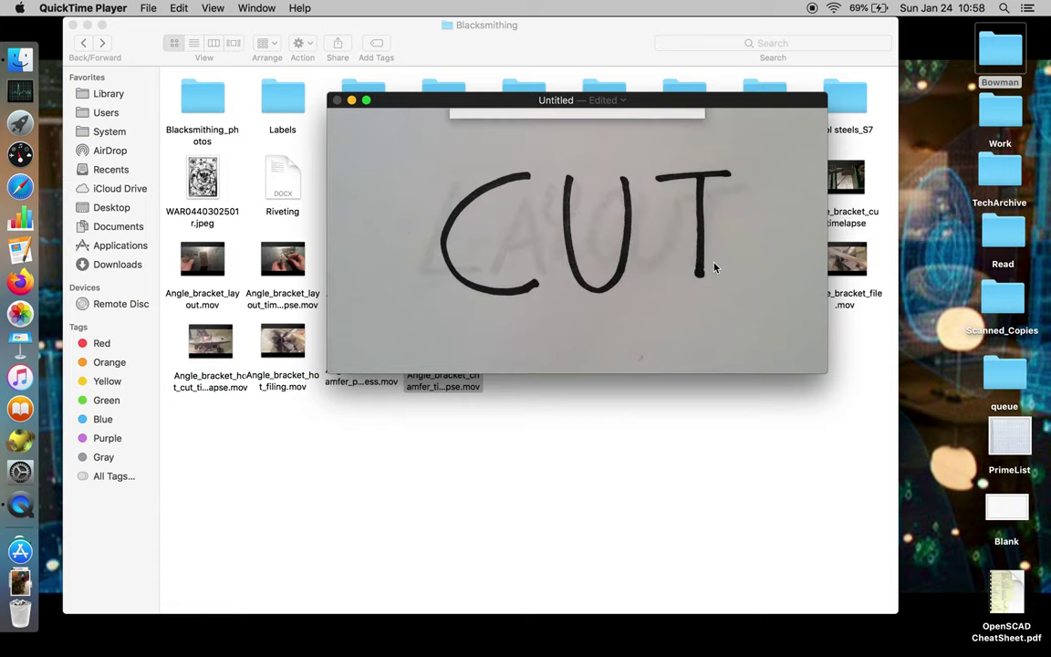